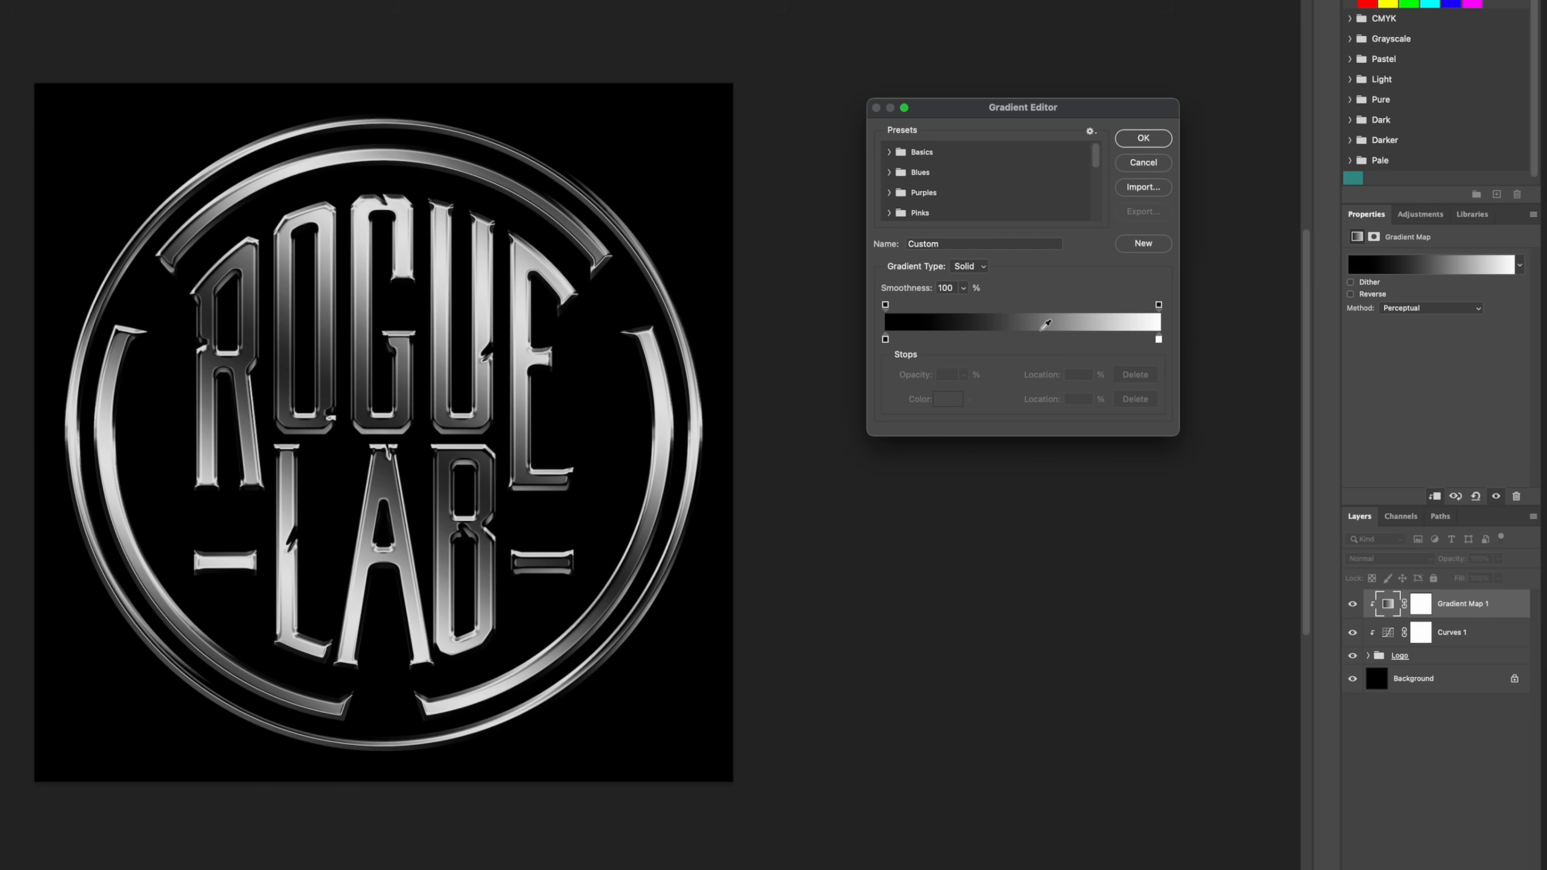
Step: Add three bright green color stops along the gradient, placing the middle one at 49%
left_click(943, 340)
left_click(1027, 340)
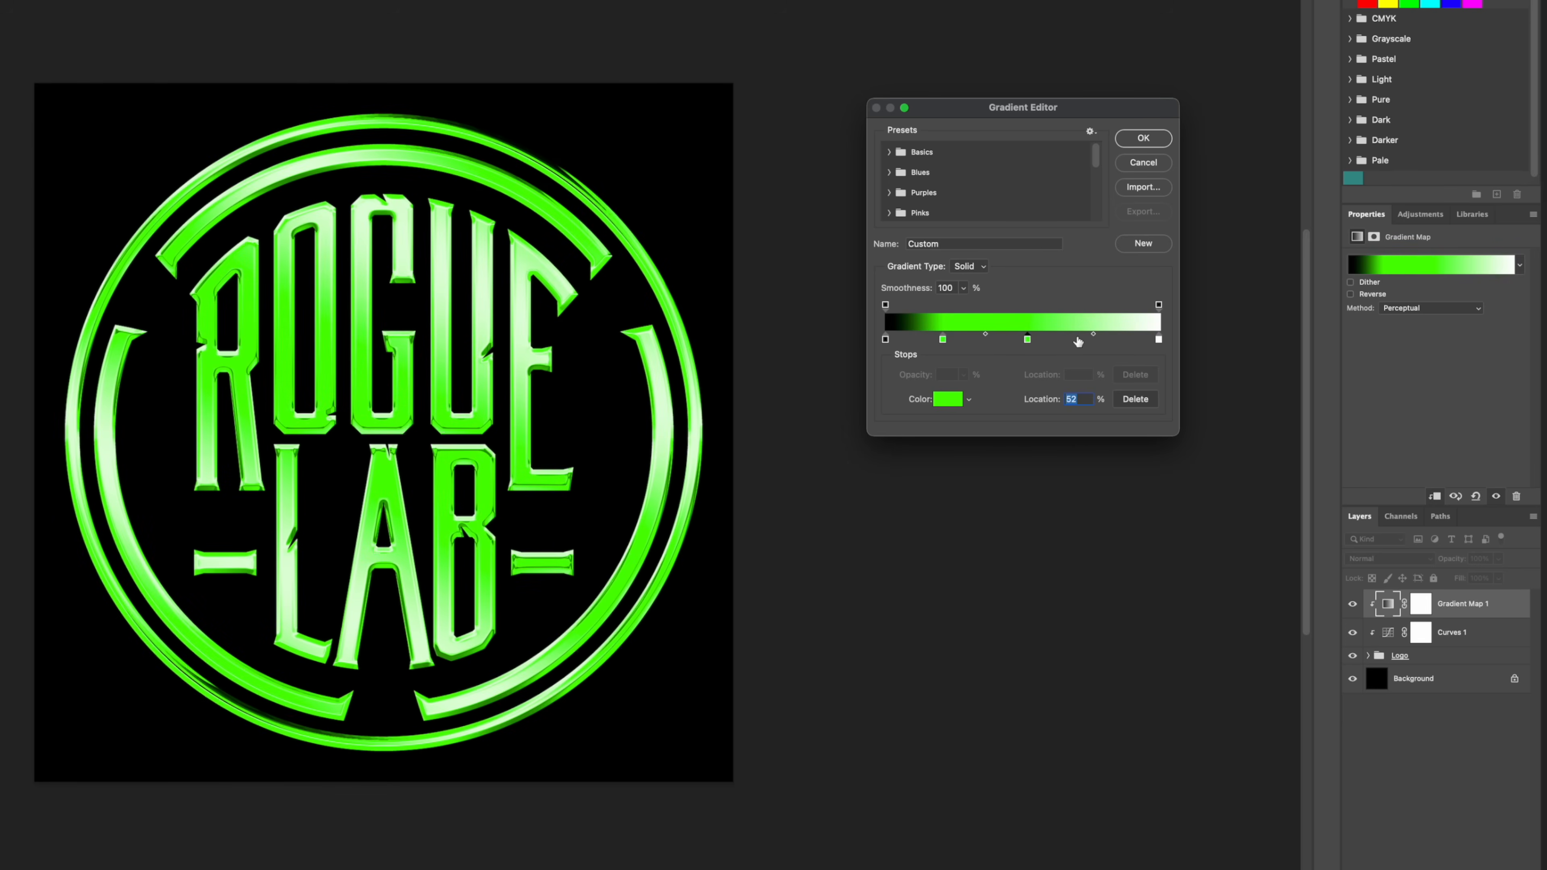
left_click(1077, 340)
left_click_drag(1027, 340, 1017, 341)
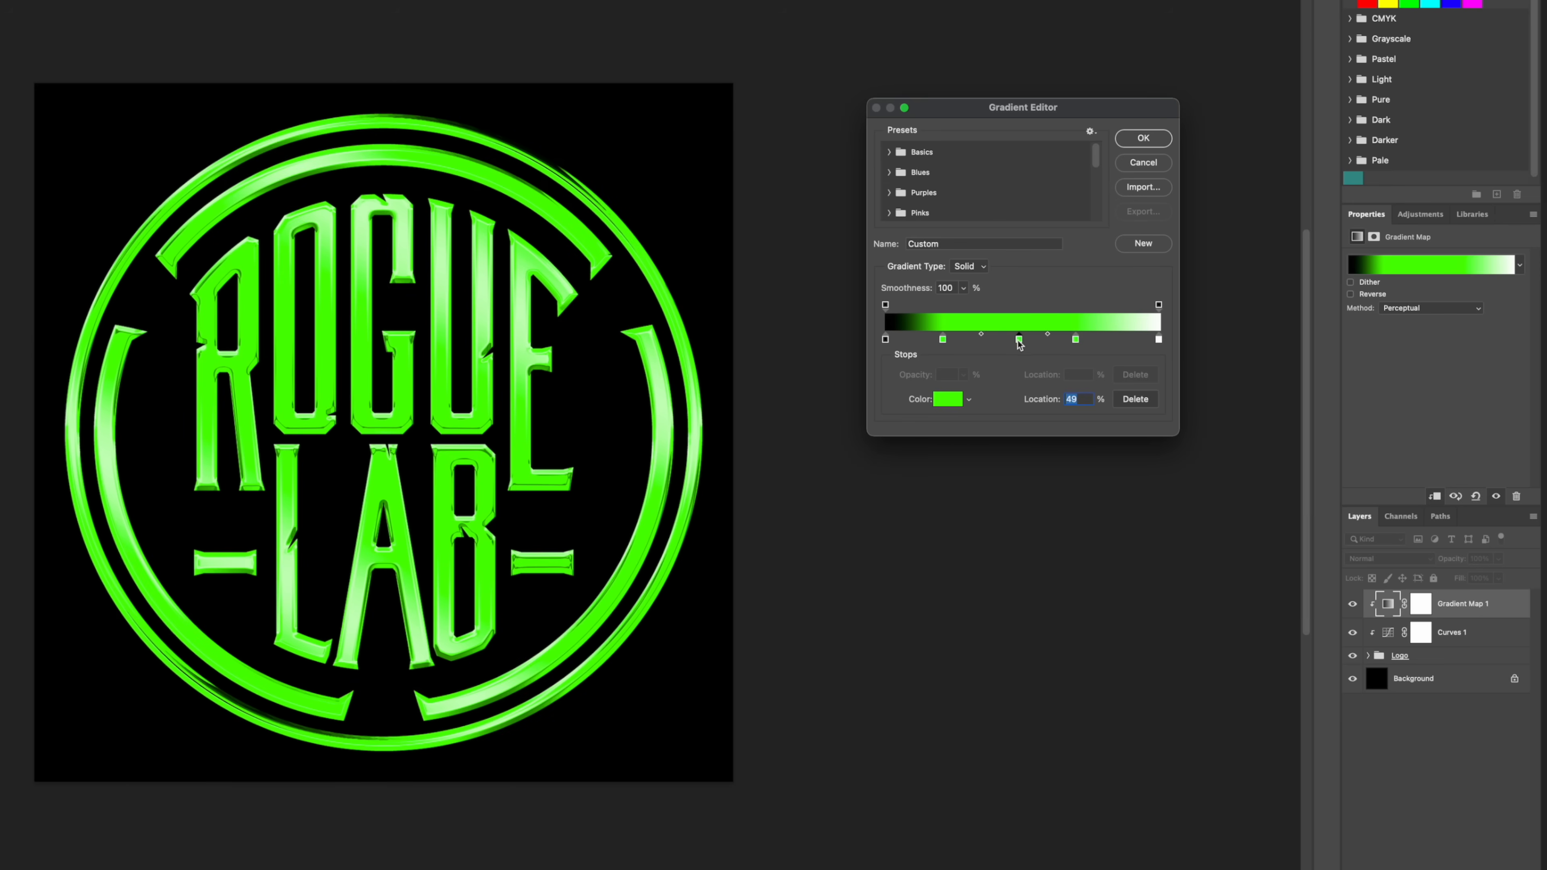
Step: Recolor the middle green stop to dark green 2a491d and set the midpoint before it to 45%
left_click(953, 401)
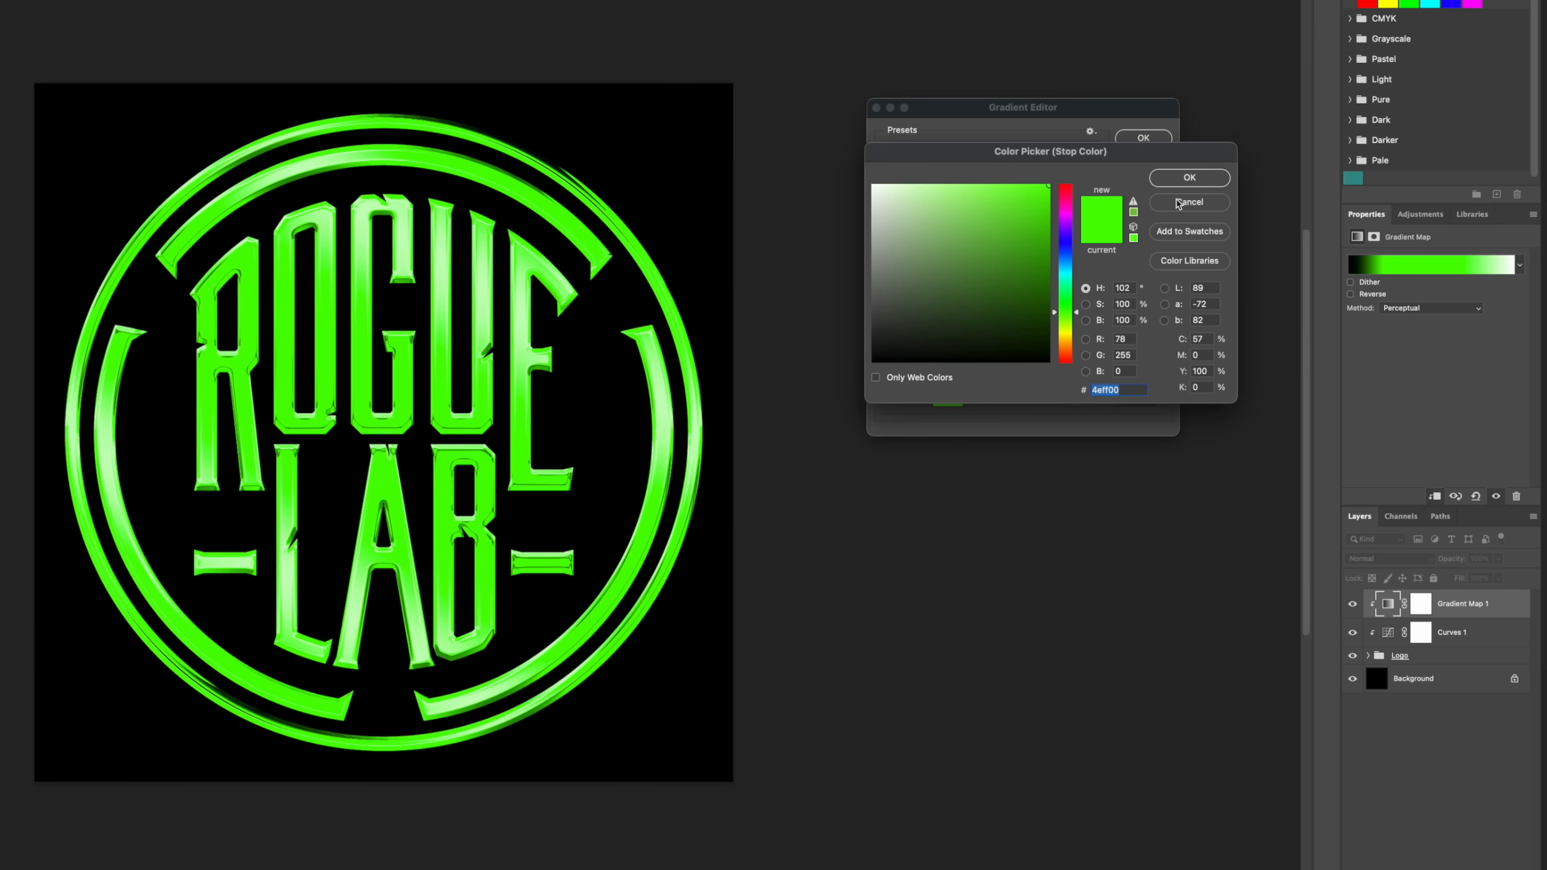
left_click(1178, 203)
double_click(1018, 340)
left_click(980, 312)
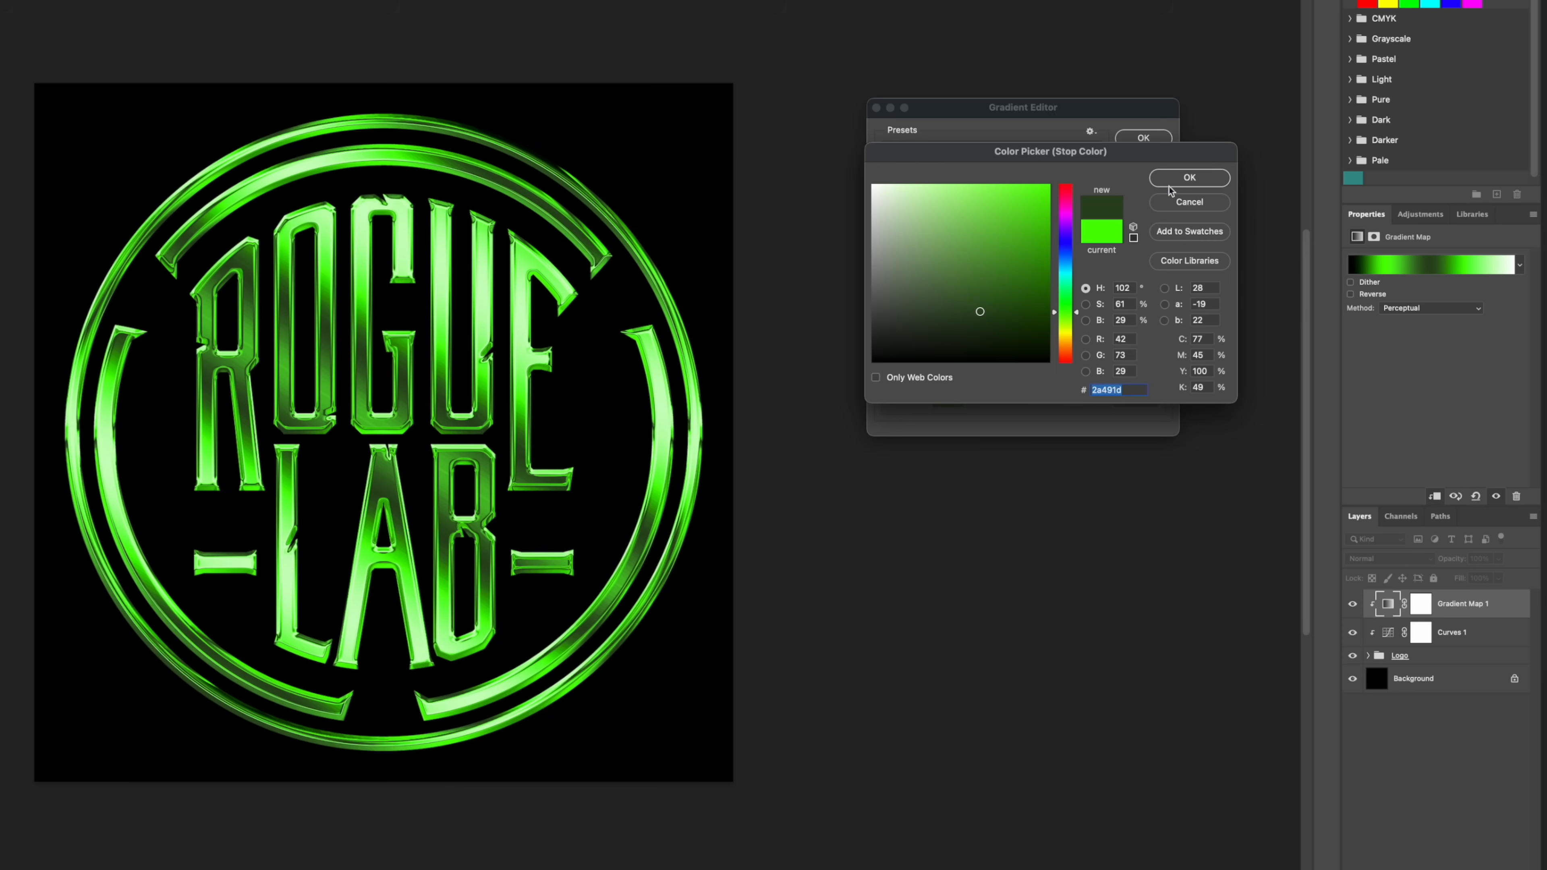
left_click(1190, 177)
left_click(981, 334)
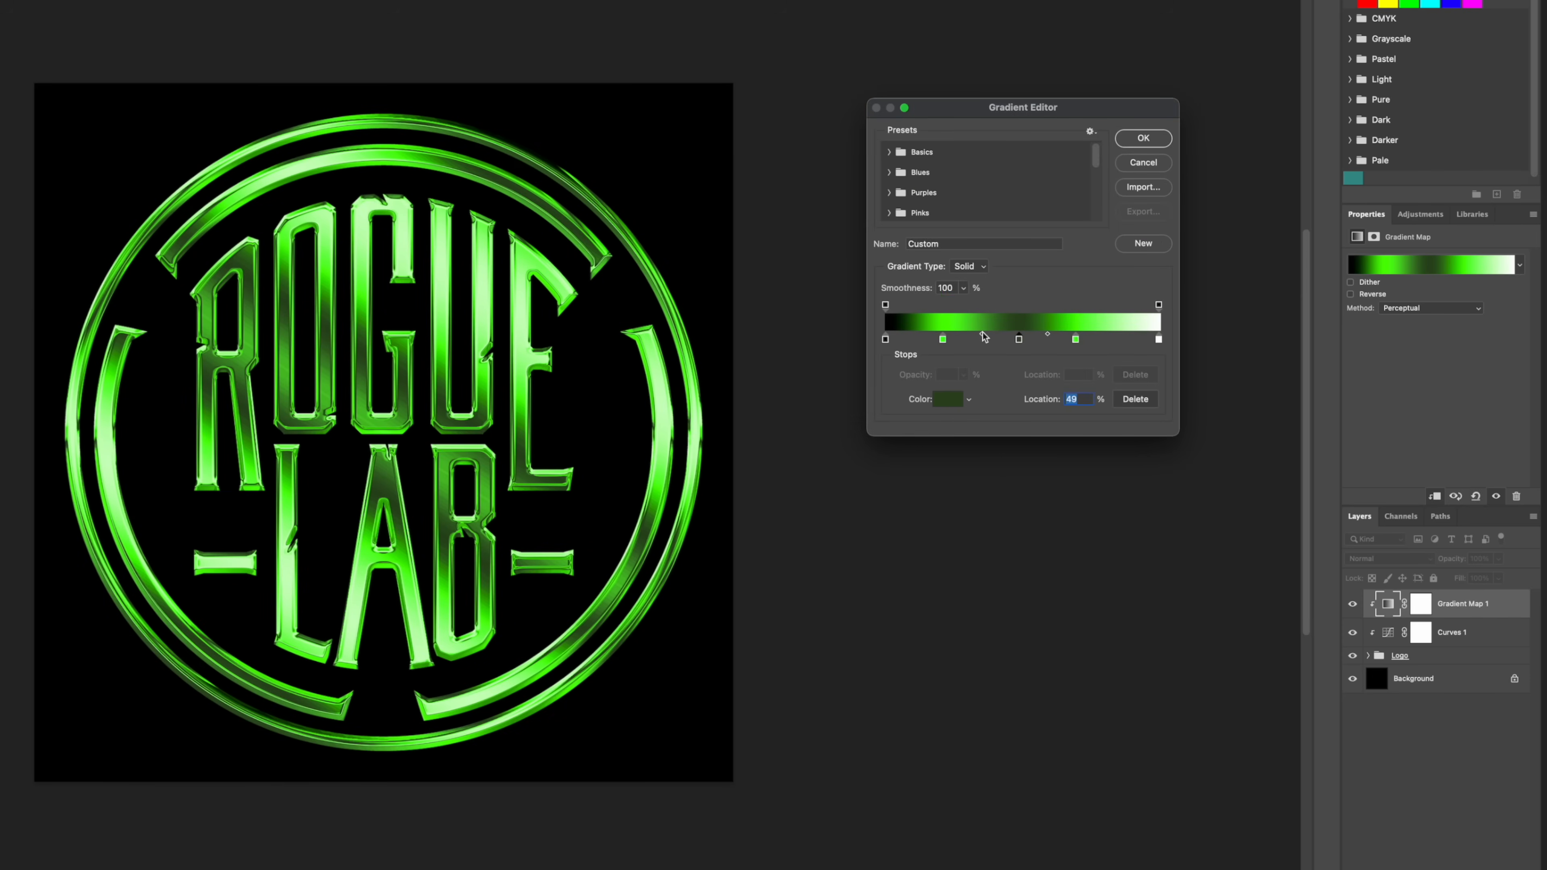
mouse_move(981, 334)
left_mouse_down()
mouse_move(996, 336)
mouse_move(957, 337)
mouse_move(1002, 338)
mouse_move(981, 339)
left_mouse_up()
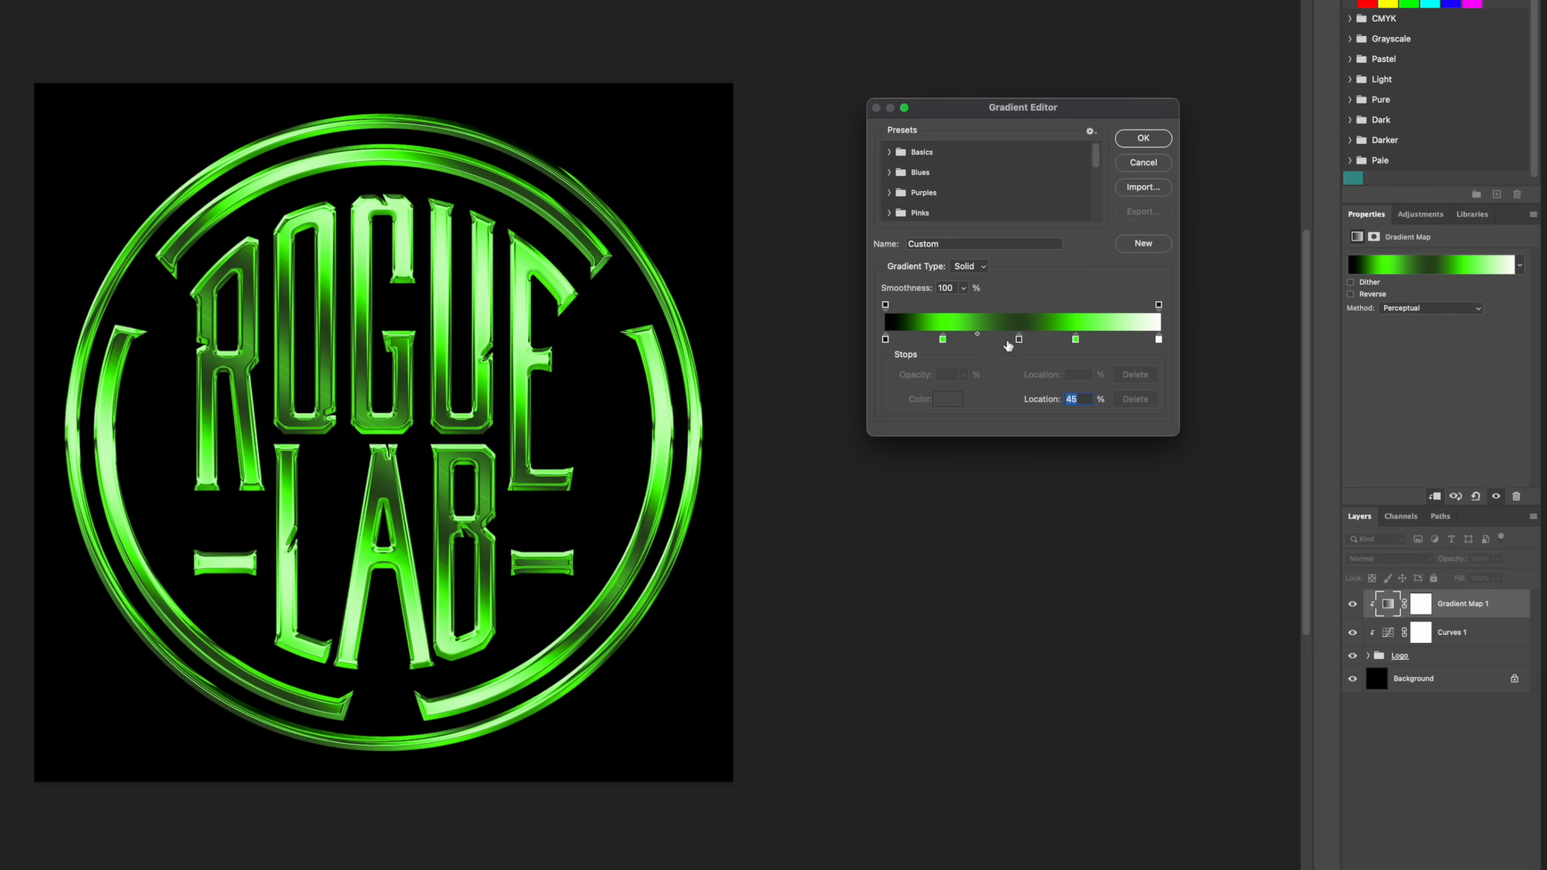
Step: Remove the three added green color stops from the gradient
left_click_drag(1018, 338, 1002, 386)
left_click_drag(1075, 339, 1058, 375)
left_click_drag(942, 339, 950, 379)
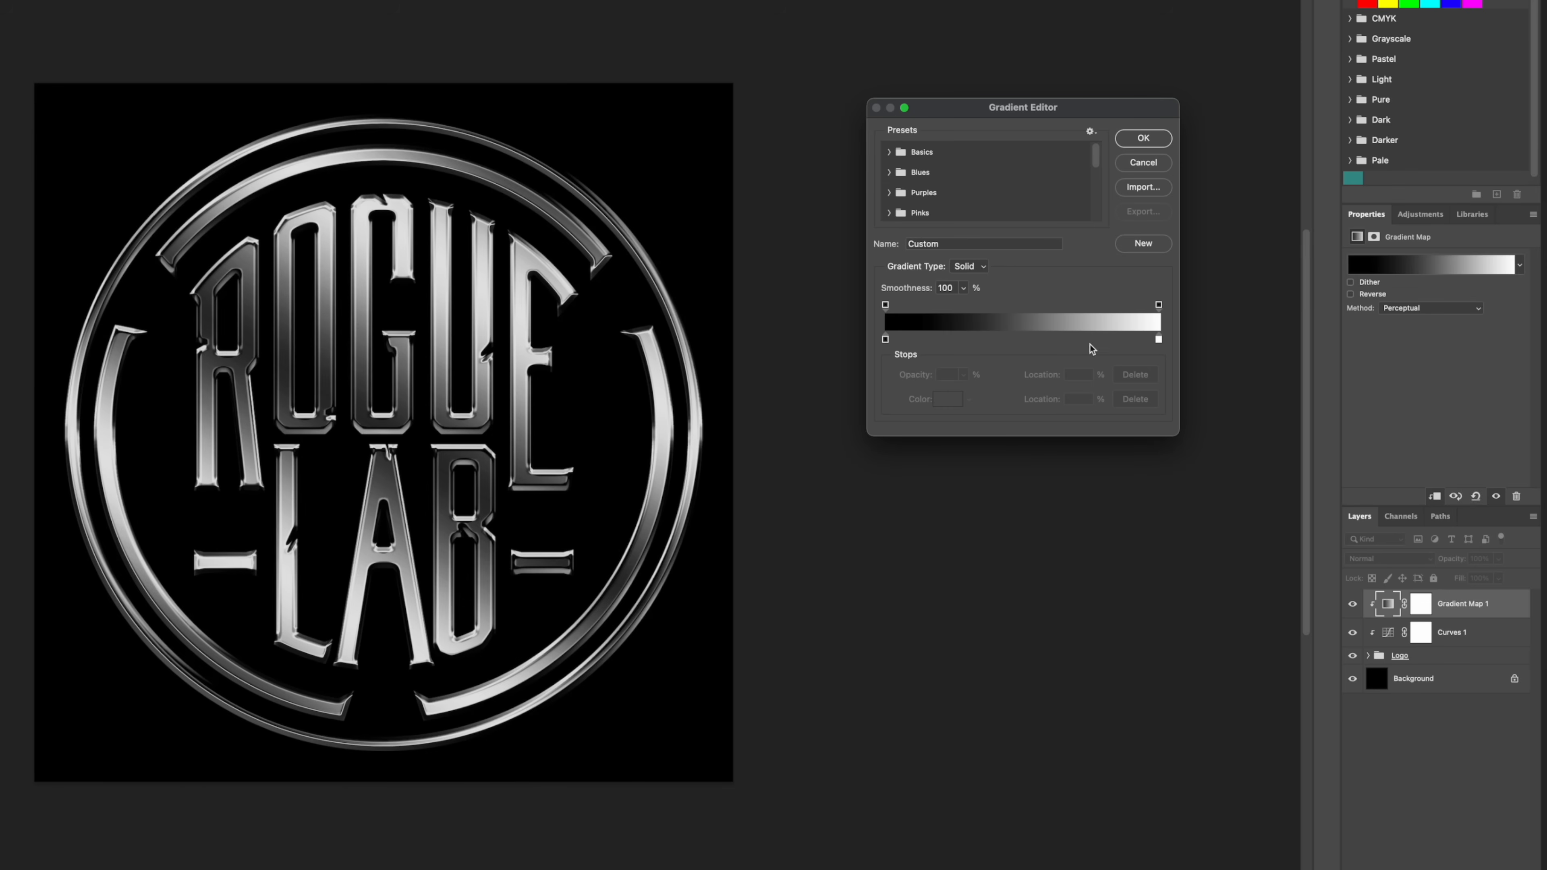
Step: Add a color stop at 48% of the gradient and set its color to near-white fdfdfd
left_click(1018, 340)
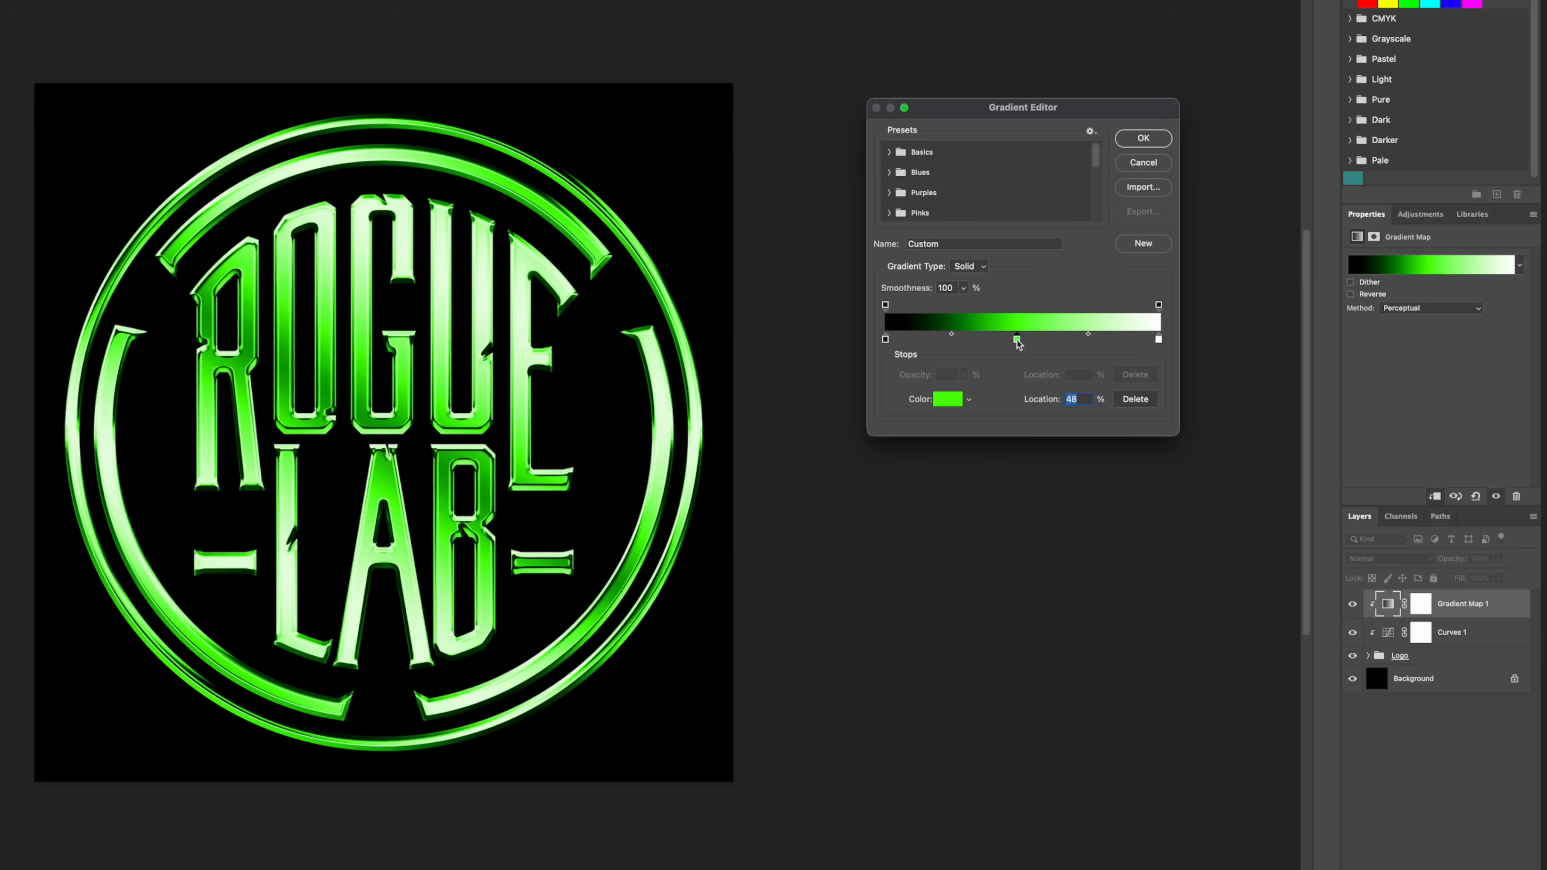
double_click(1017, 341)
left_click_drag(953, 310, 865, 184)
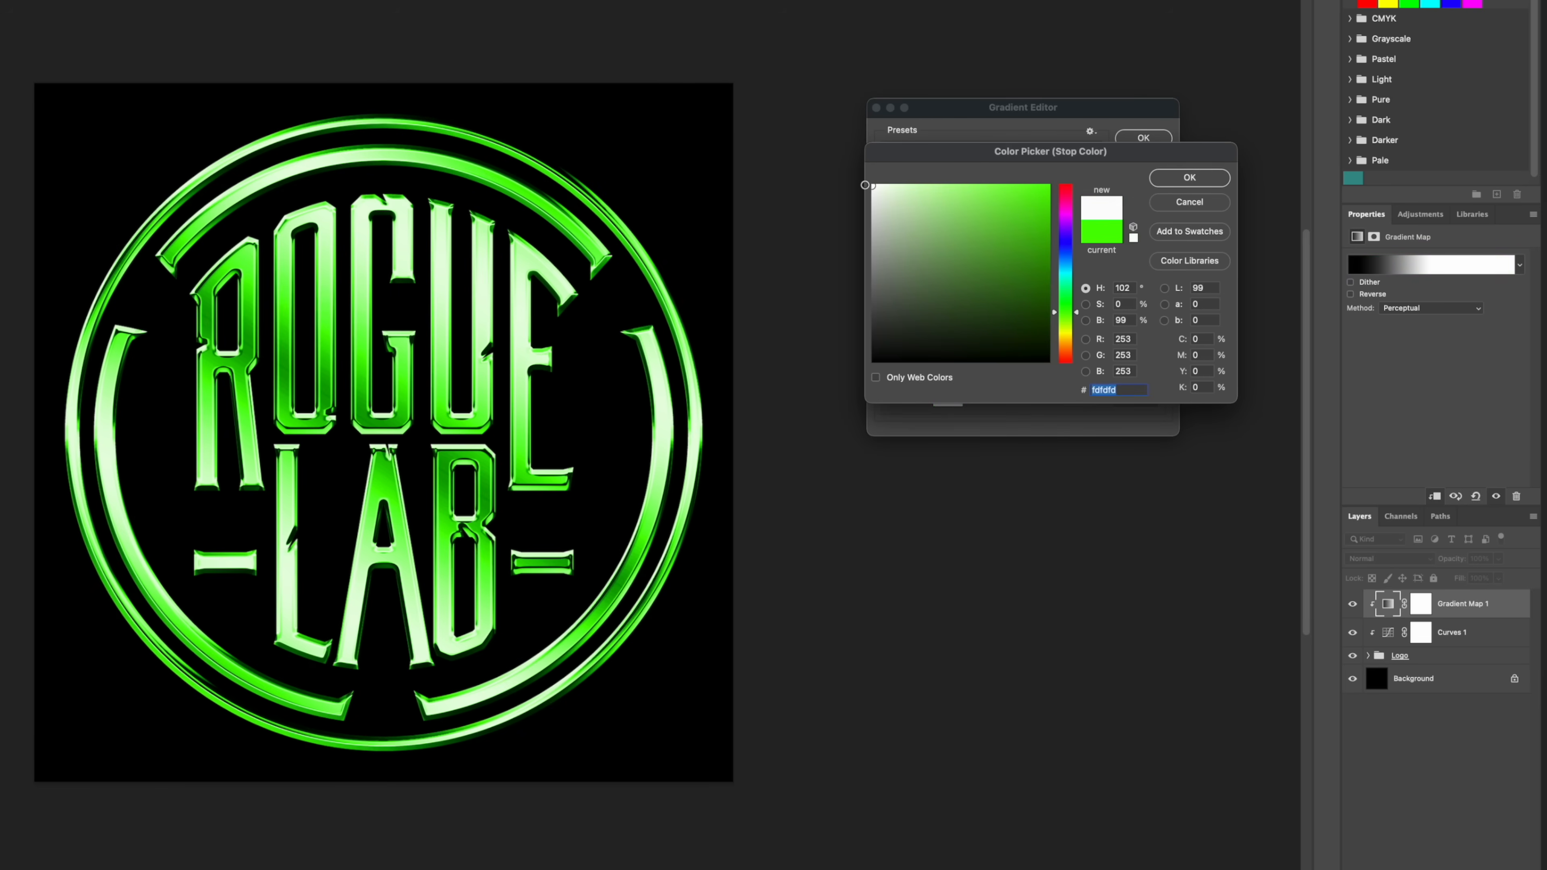
left_click(1178, 180)
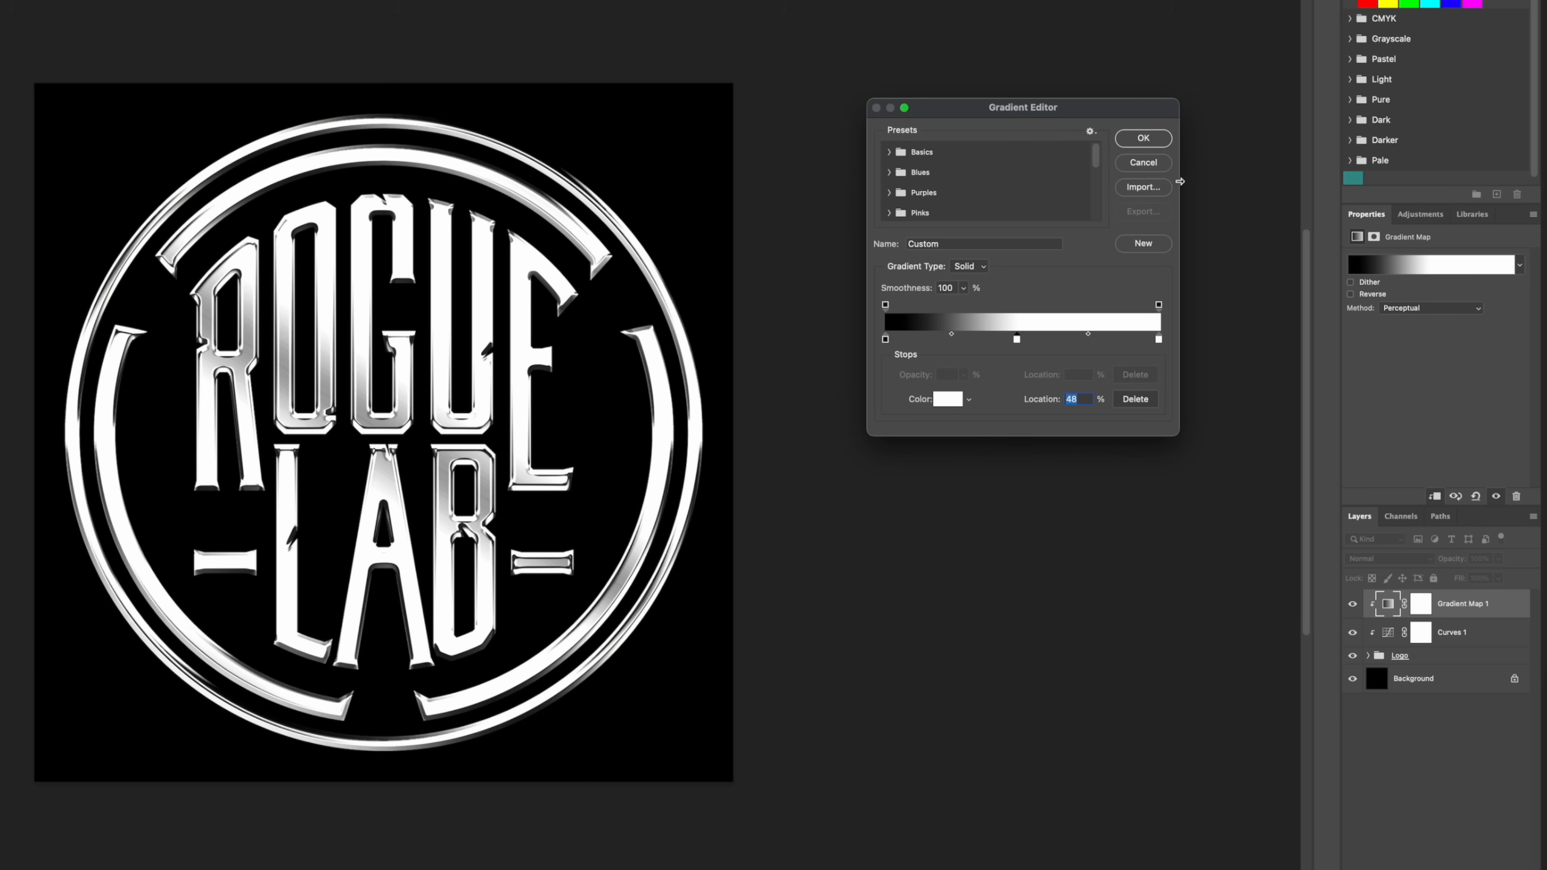
Step: Change the end color stop at 100% from white to black
double_click(1159, 340)
left_click_drag(925, 334, 867, 371)
left_click(1220, 178)
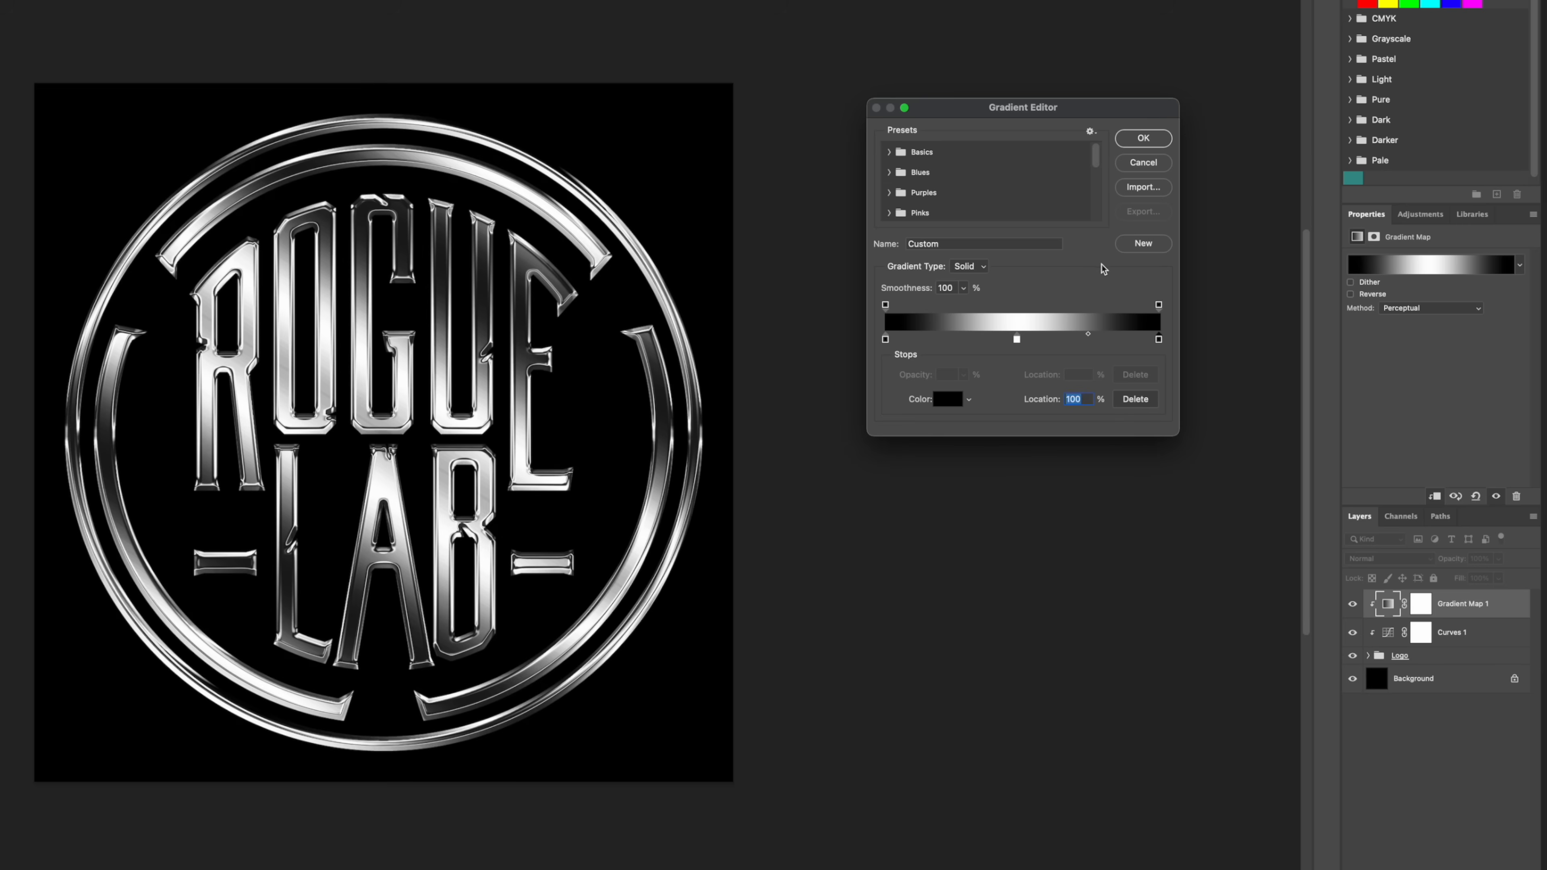
Step: Add a color stop at 83% and make it a medium violet-blue with hue 244
left_click(1116, 344)
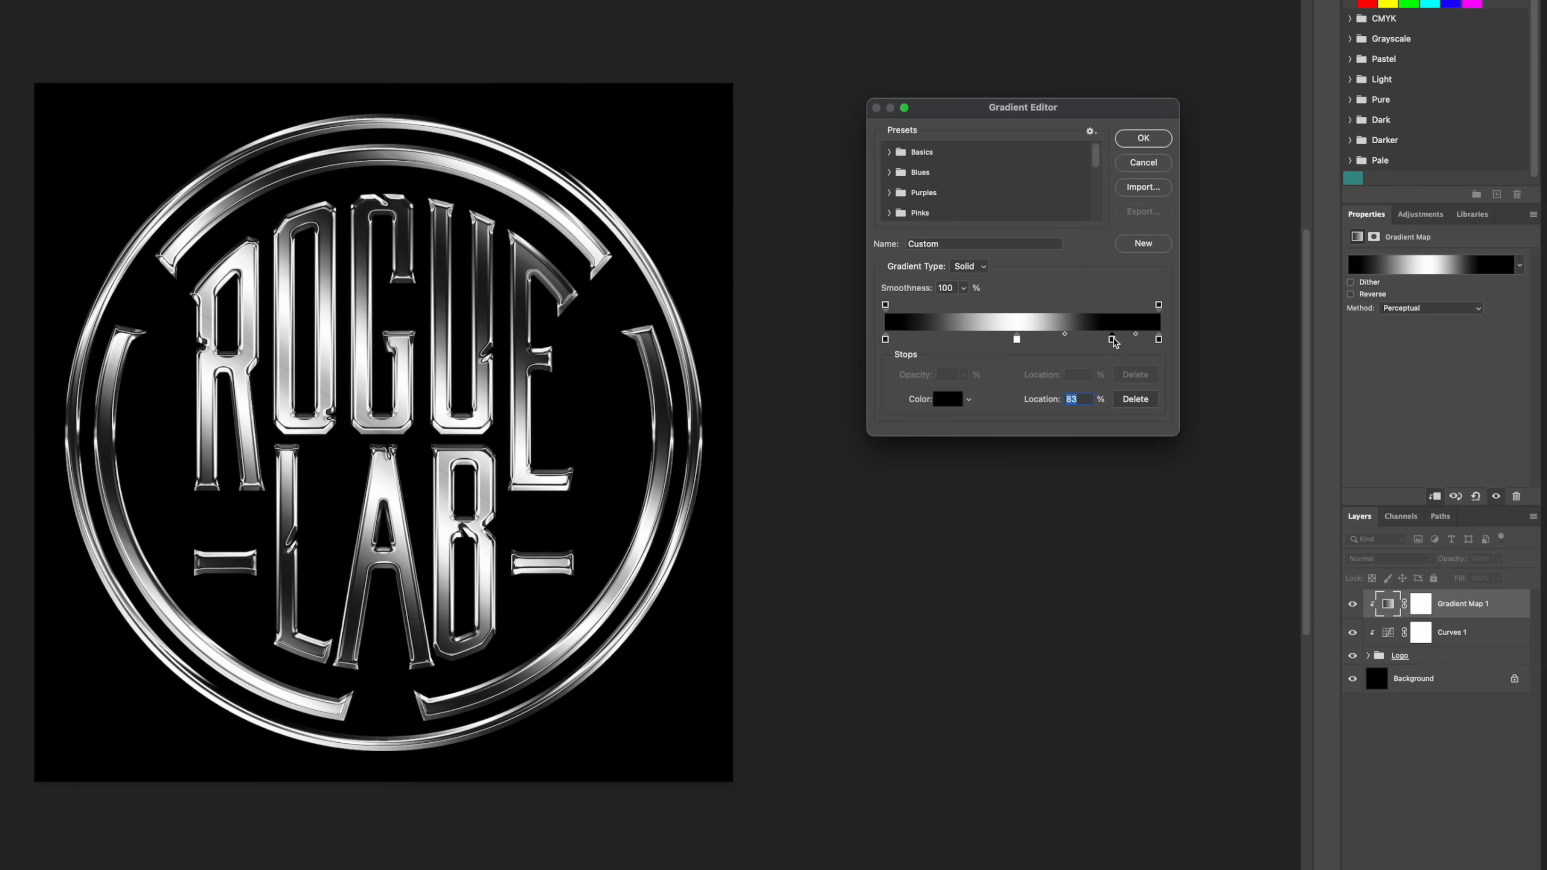
double_click(1116, 340)
left_click(1065, 241)
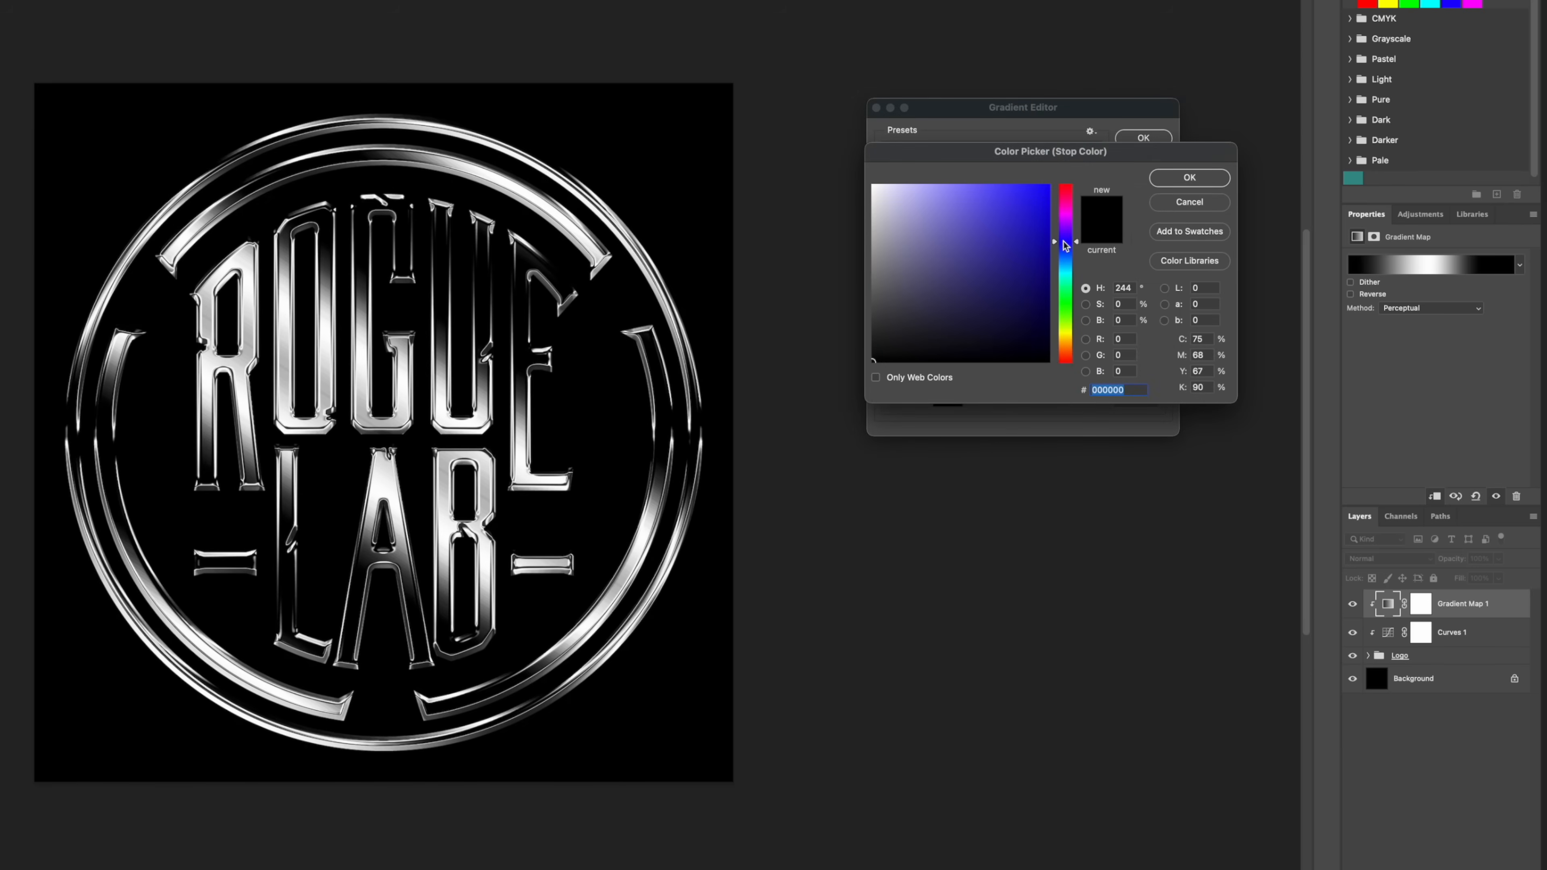
mouse_move(1015, 202)
left_mouse_down()
mouse_move(996, 226)
mouse_move(1037, 207)
mouse_move(985, 226)
left_mouse_up()
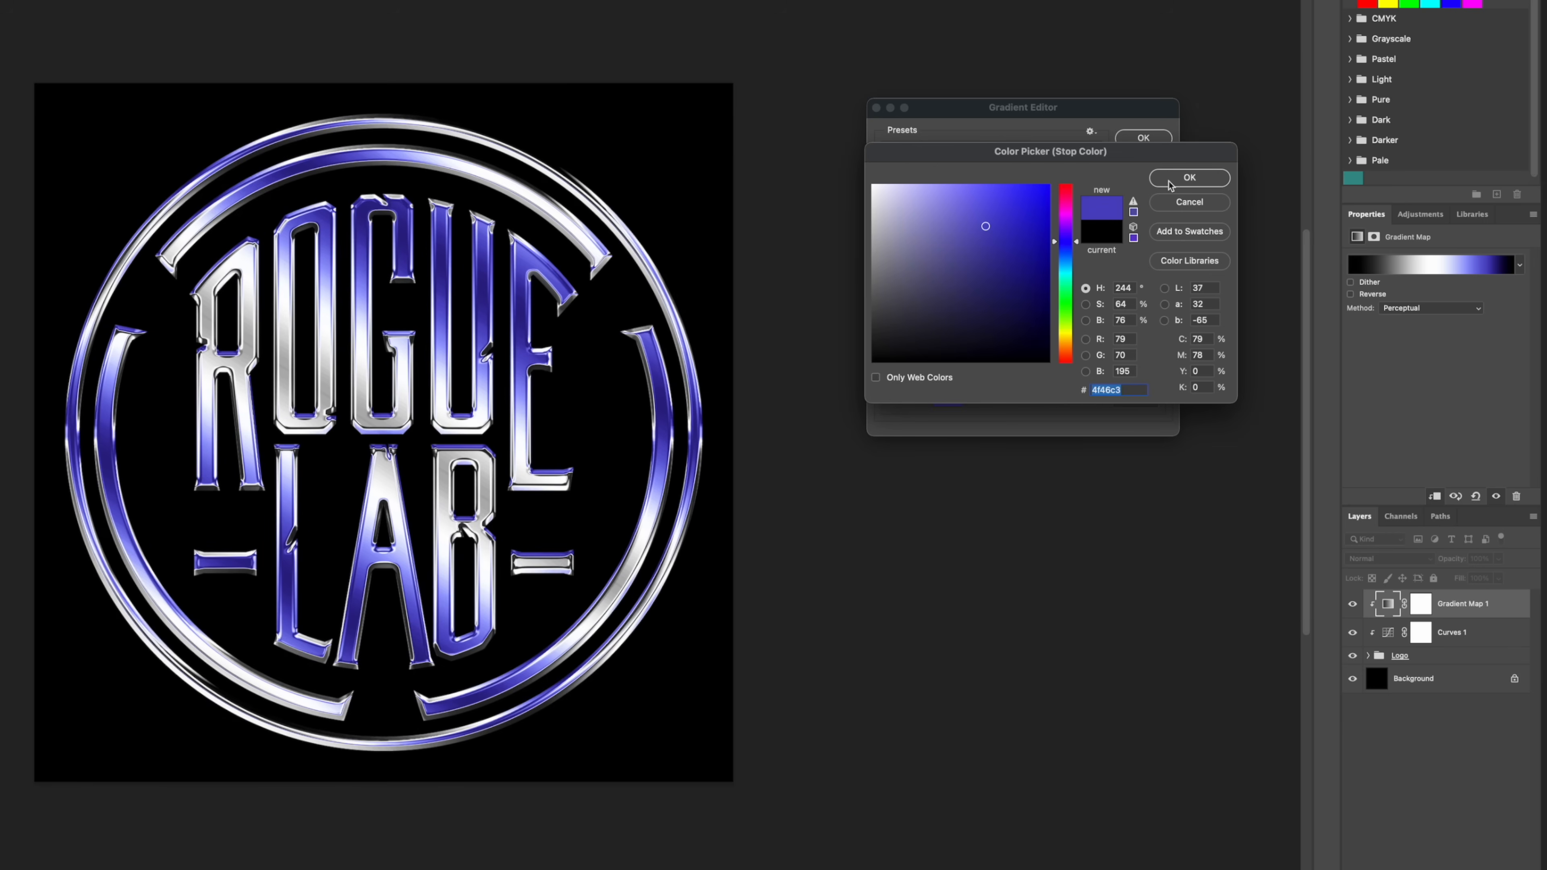
left_click(983, 231)
left_click(1188, 178)
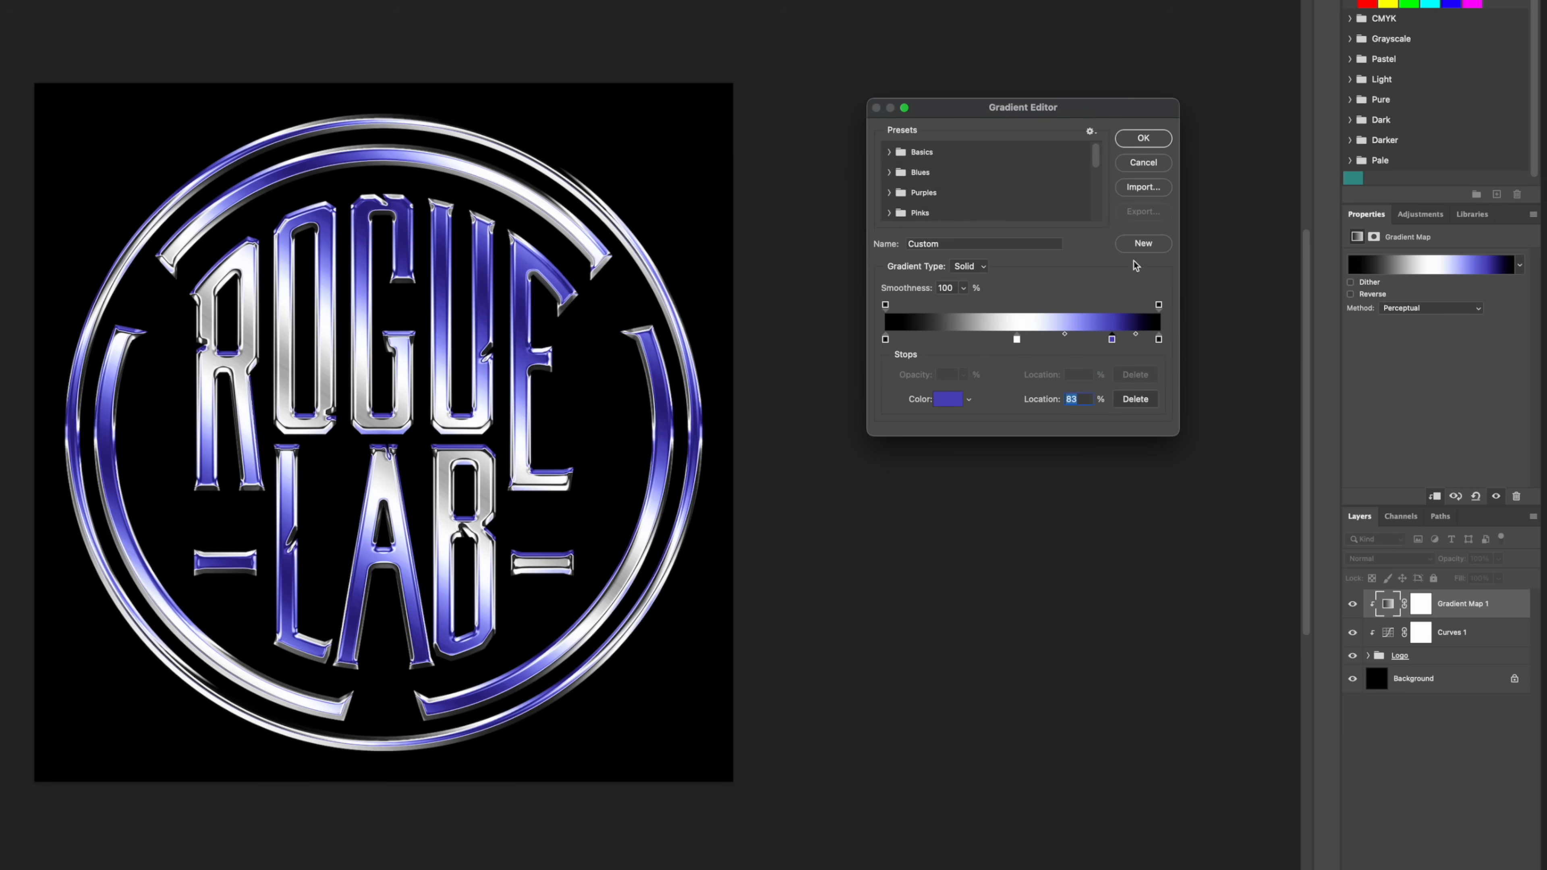
Step: Add a color stop at 70% and set its color to purple 9147bc
double_click(1078, 339)
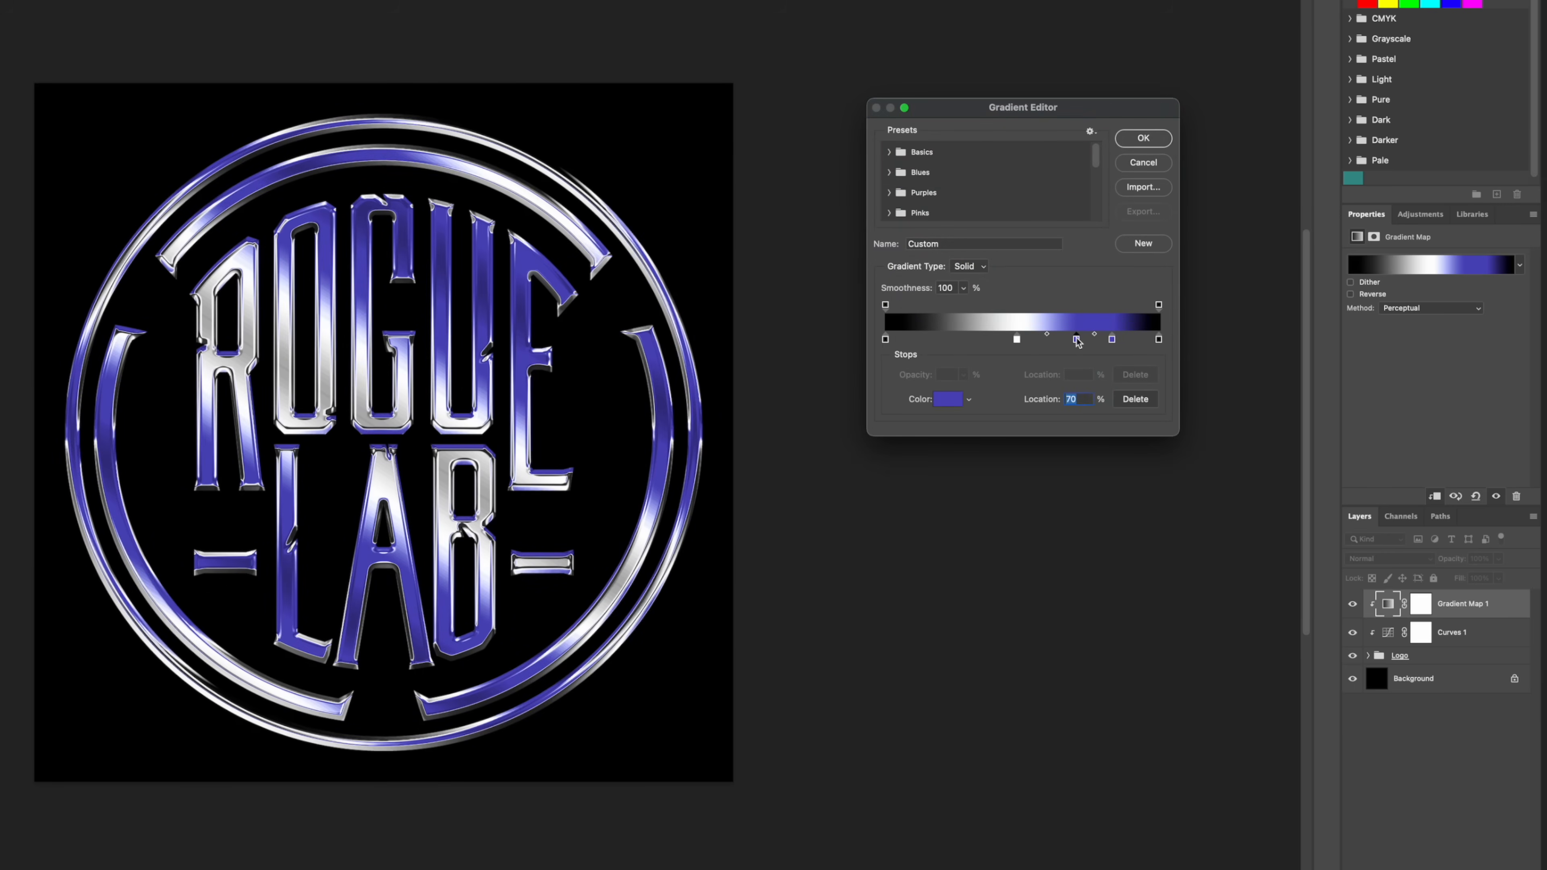
left_click_drag(1055, 243, 1055, 228)
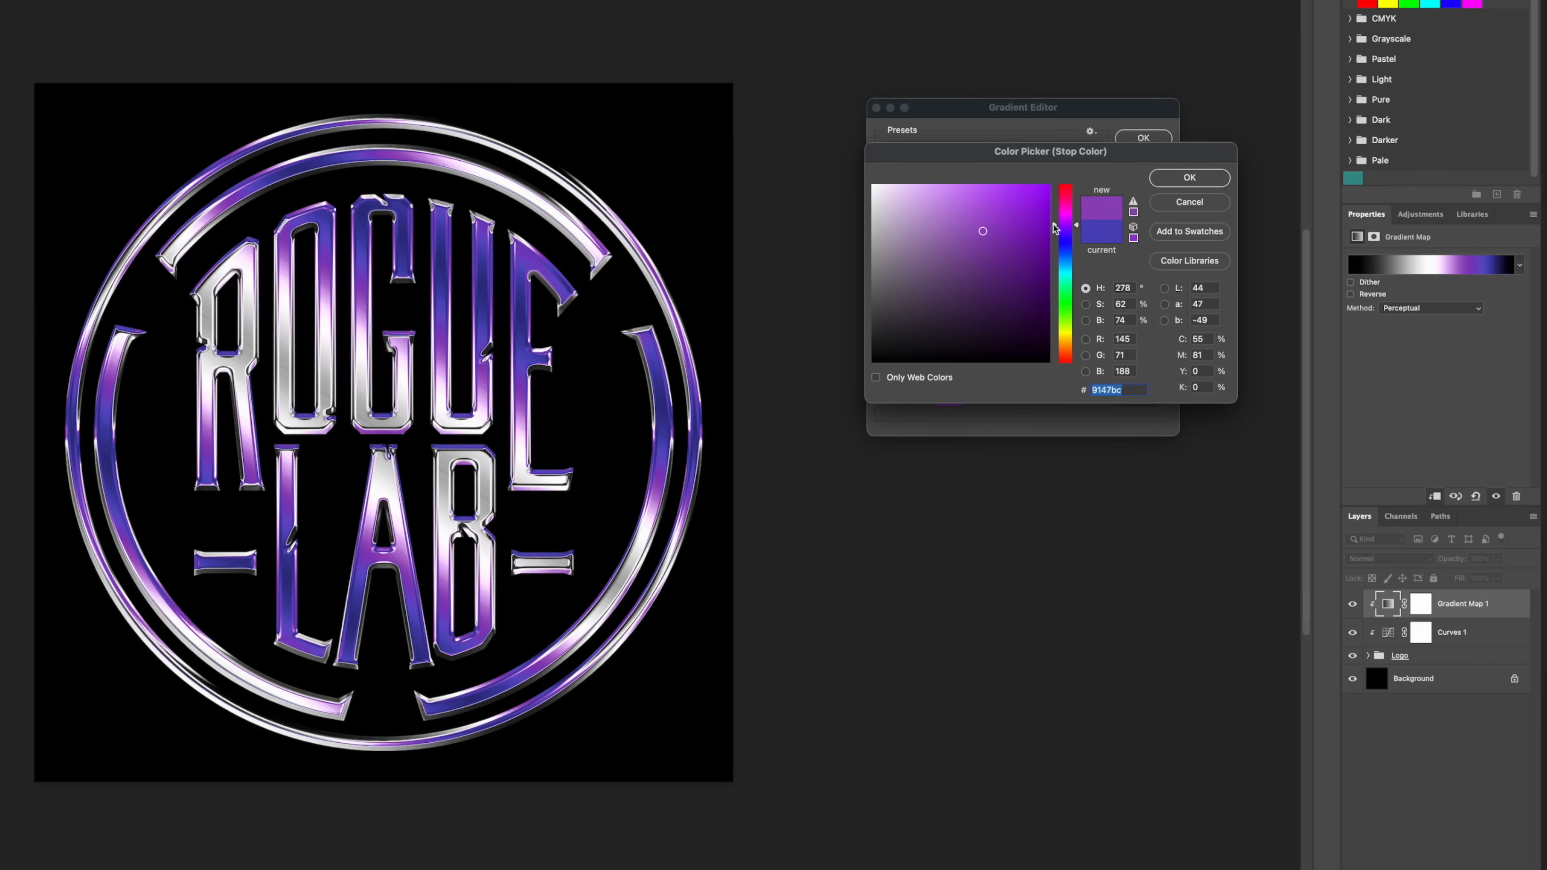
left_click(1189, 183)
Step: Add a color stop between the white and purple stops and set it to magenta cd4ccb
double_click(1045, 345)
mouse_move(1056, 227)
left_mouse_down()
mouse_move(1056, 213)
mouse_move(985, 219)
left_mouse_up()
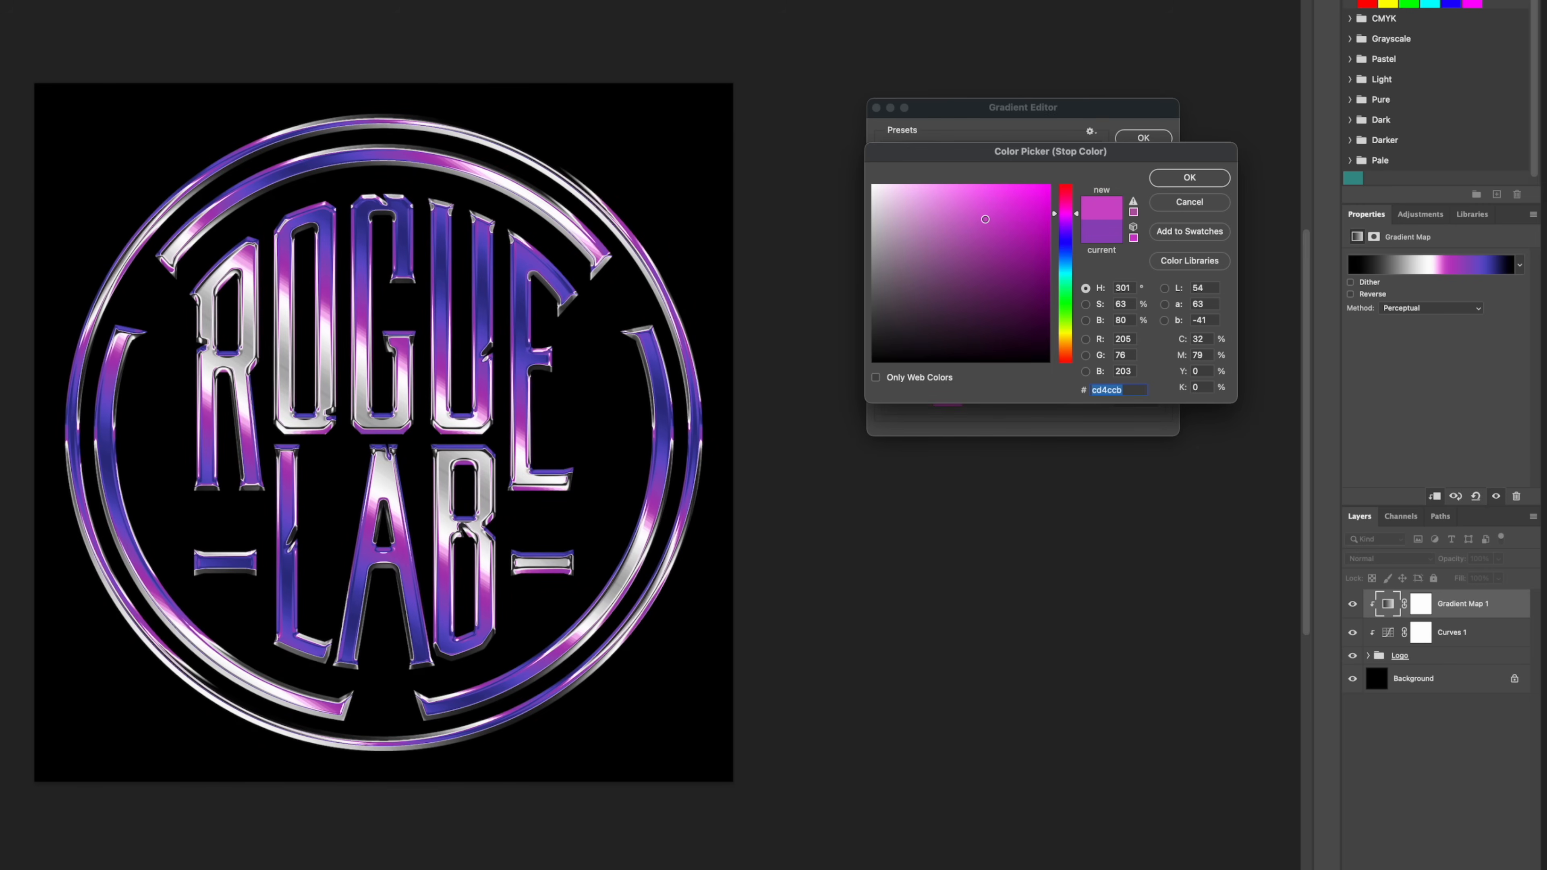
left_click(1220, 177)
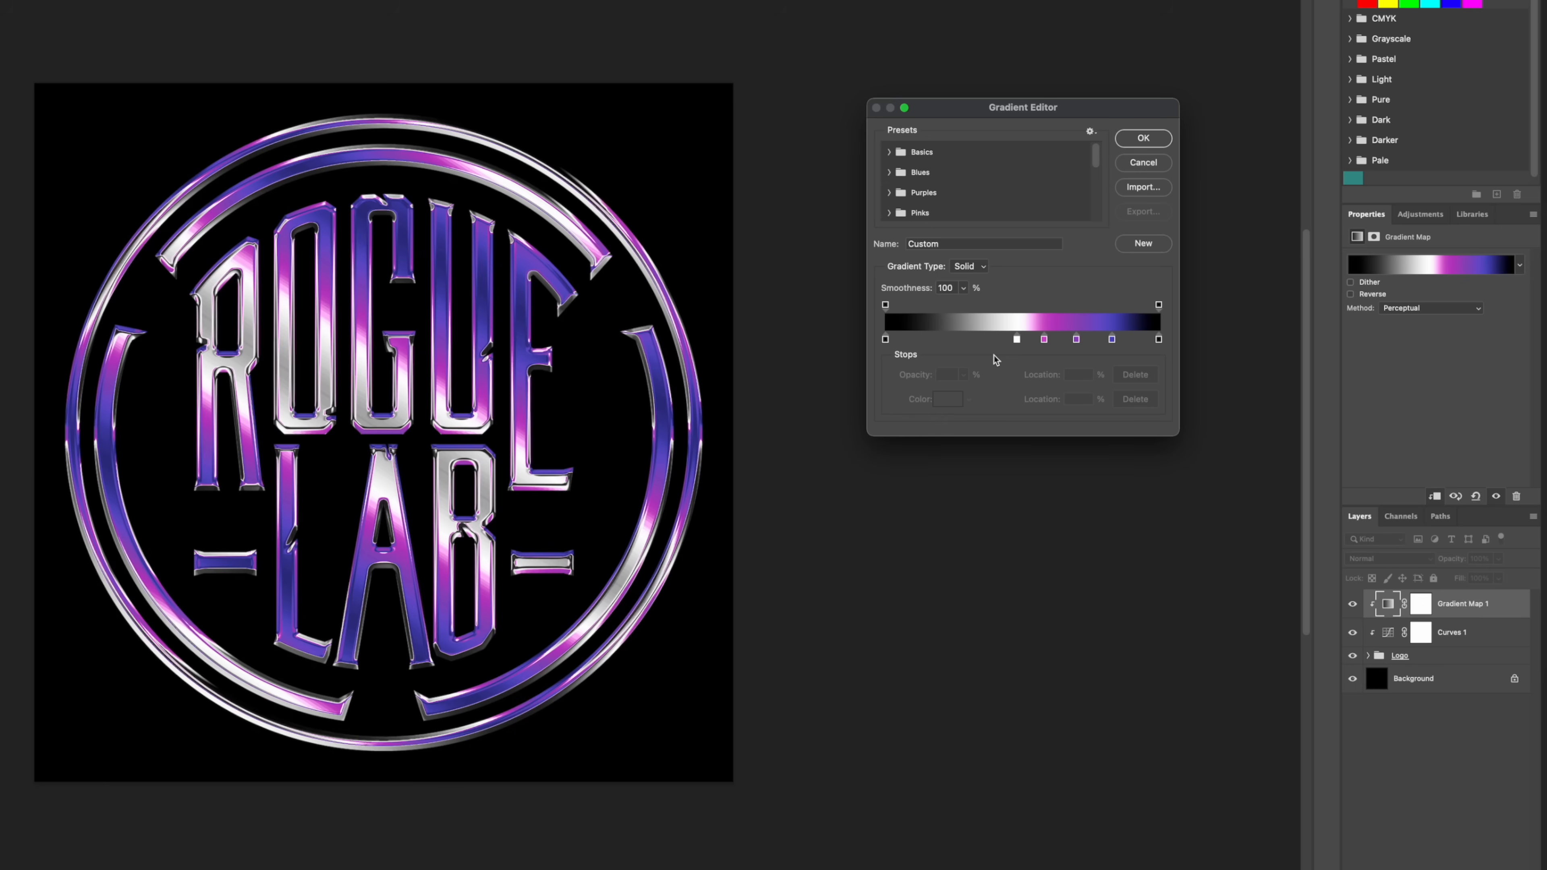
Step: Add stops at 33% and 15% on the dark side of white, colored with the purple and violet-blue swatches respectively
left_click(978, 340)
left_click(928, 340)
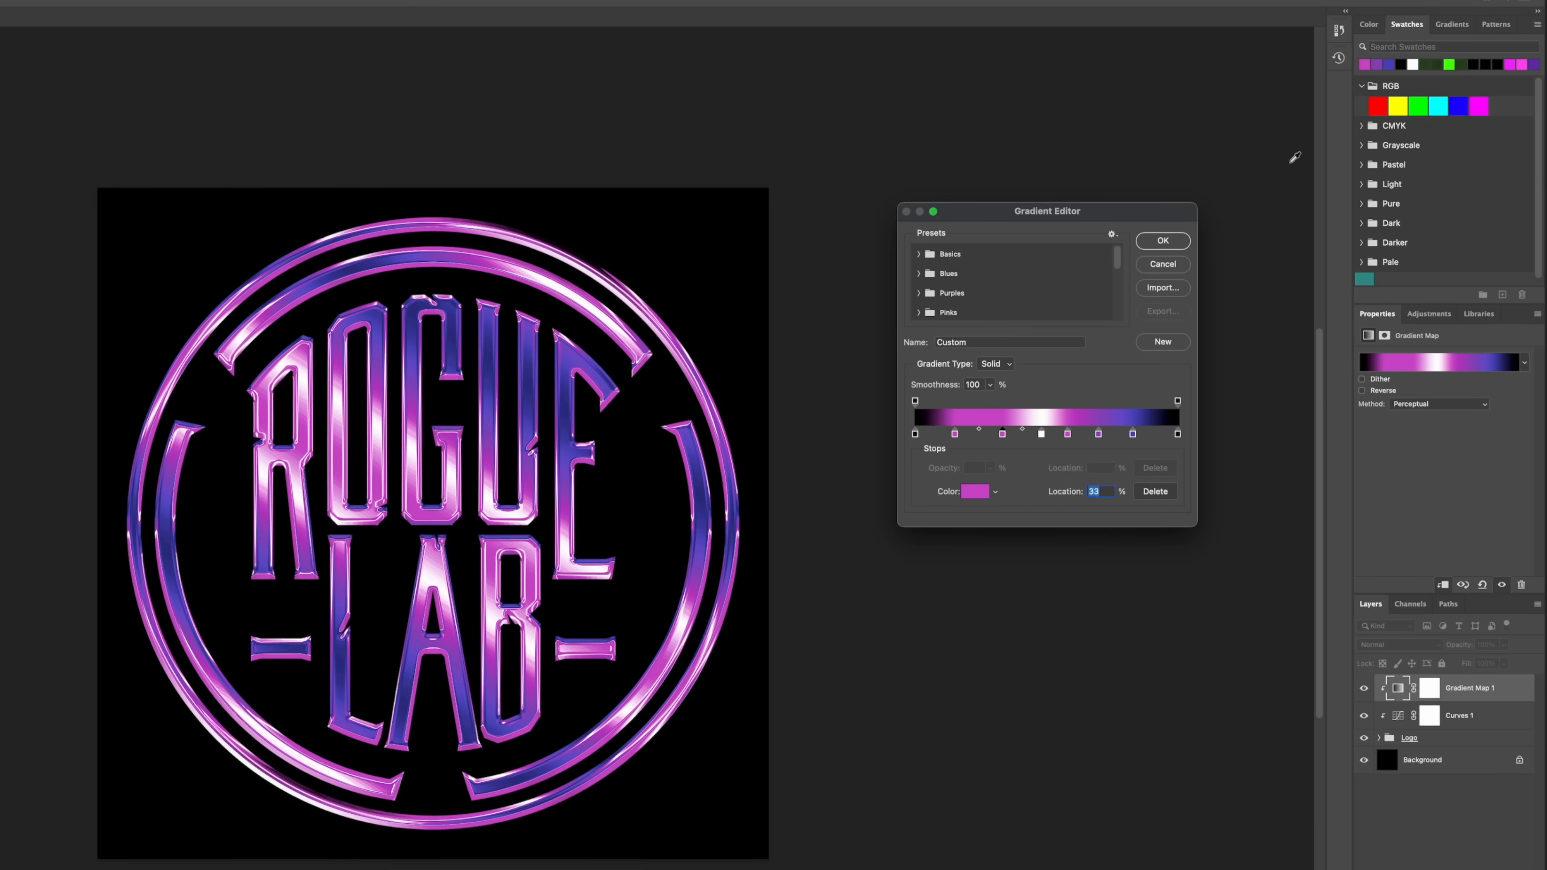
left_click(1380, 64)
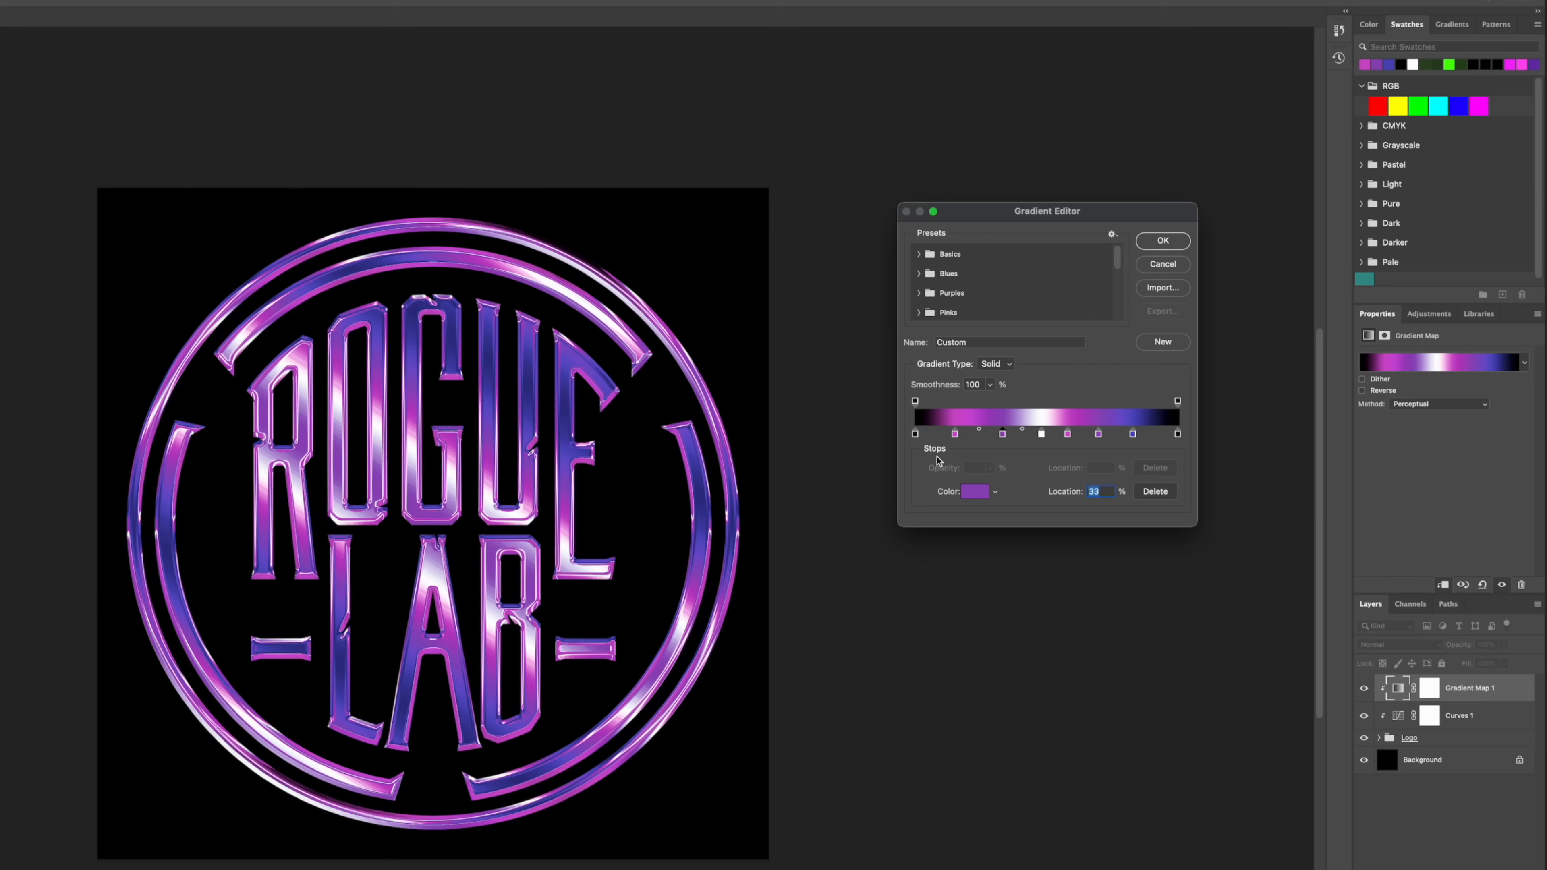
left_click(954, 434)
left_click(1393, 64)
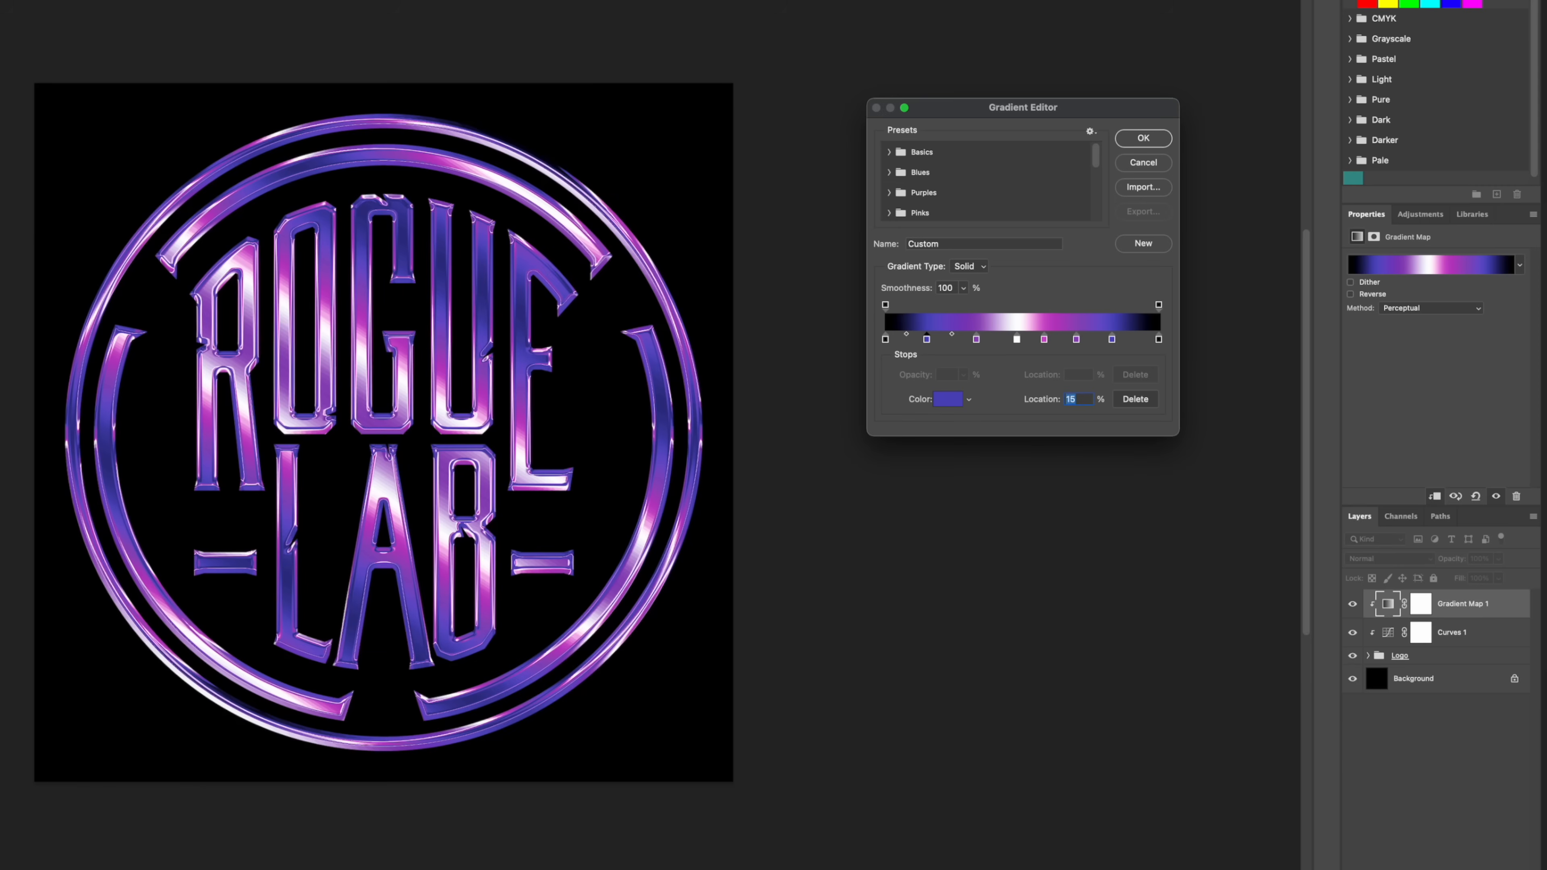
Step: Move both outer black stops inward, the starting one to 9%, and shift the white stop slightly toward the gradient's start
left_click_drag(1159, 343, 1131, 347)
left_click_drag(885, 339, 912, 344)
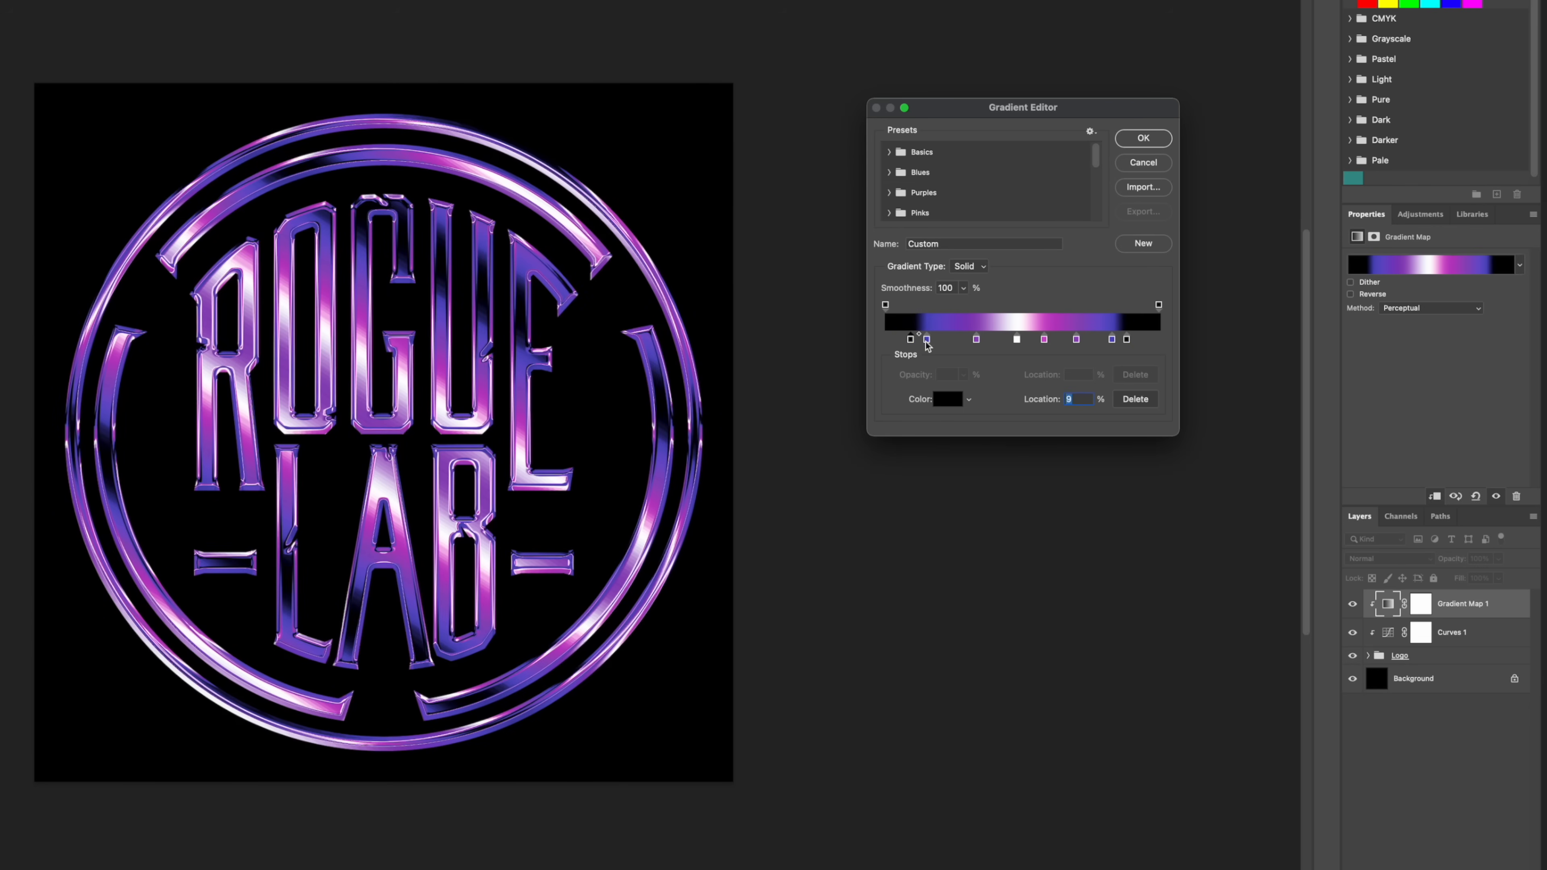
left_click_drag(1017, 340, 1008, 342)
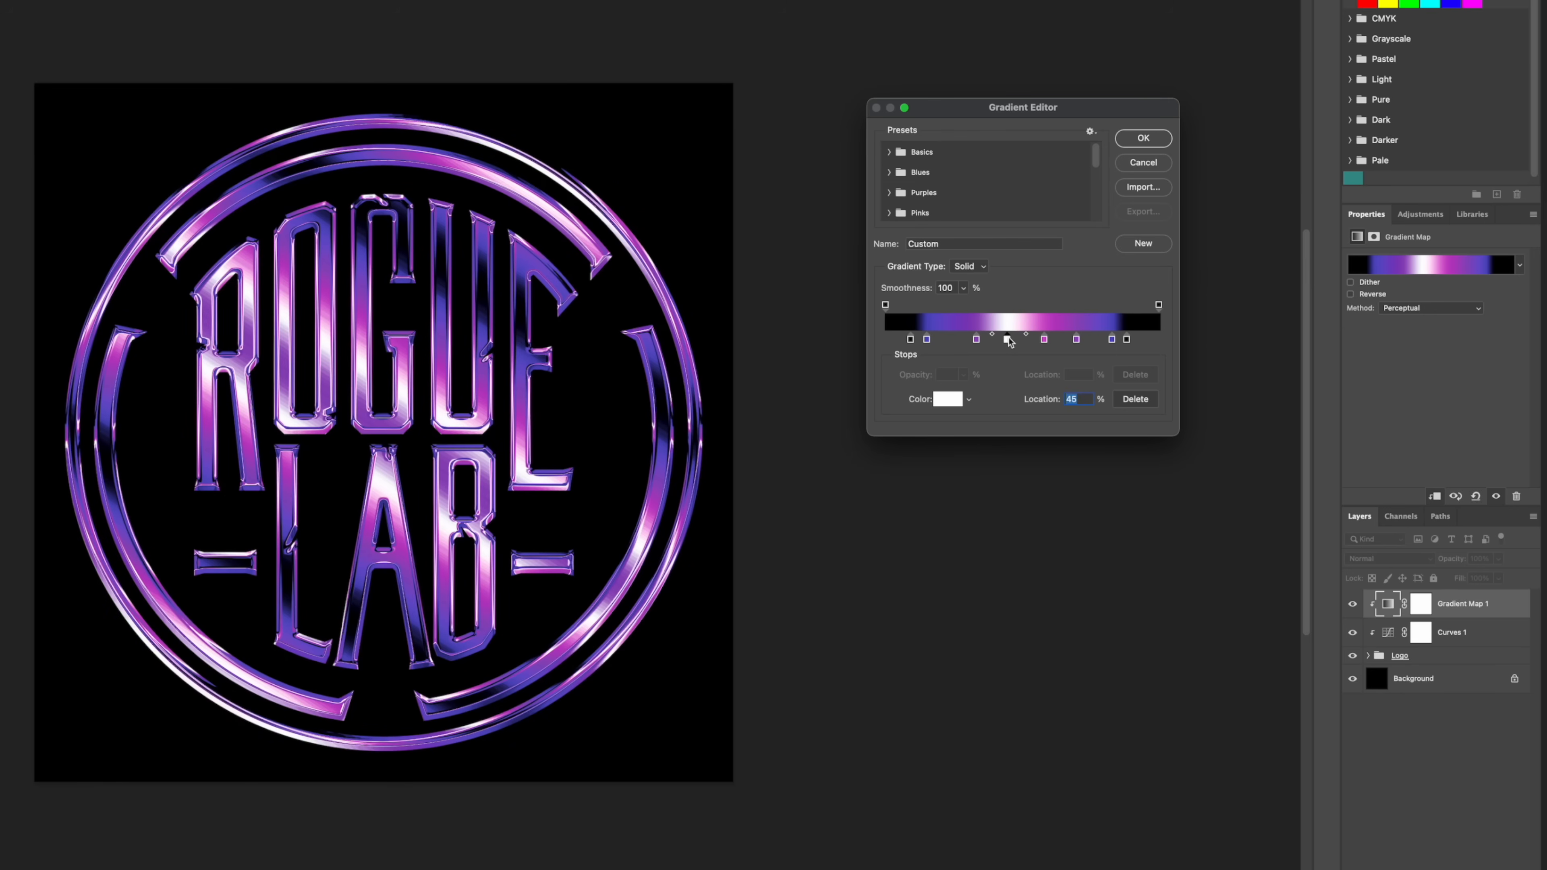
left_click_drag(1006, 339, 1003, 339)
Step: Cluster the magenta, purple and blue stops closer around the white stop, with the blue stops at 26% and 66%
mouse_move(1044, 341)
left_mouse_down()
mouse_move(1014, 341)
mouse_move(1068, 342)
left_mouse_up()
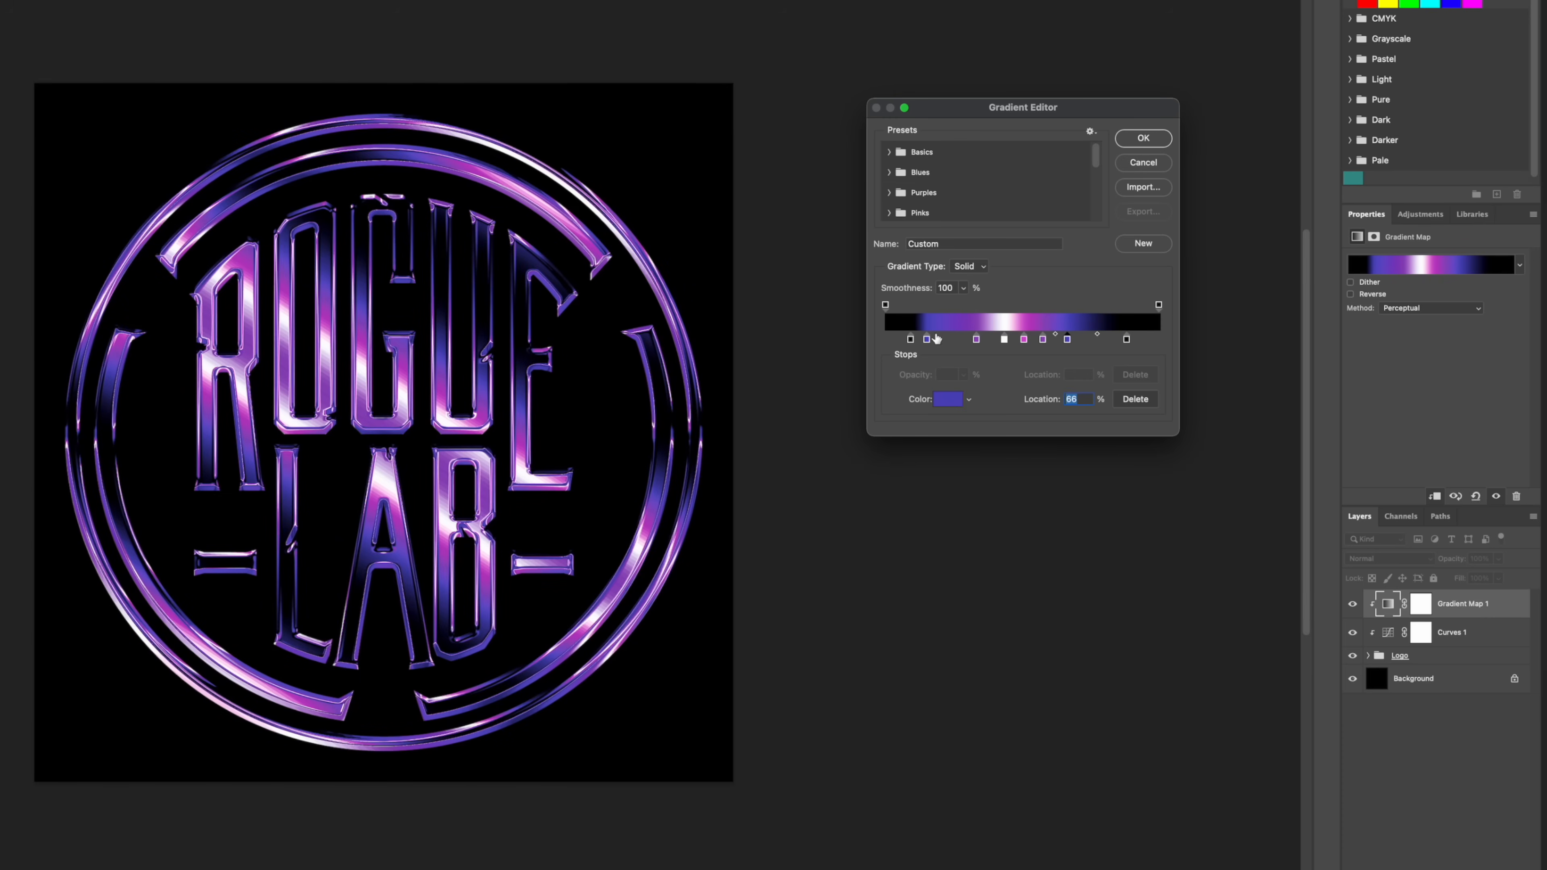
left_click(976, 340)
left_click_drag(977, 344, 957, 342)
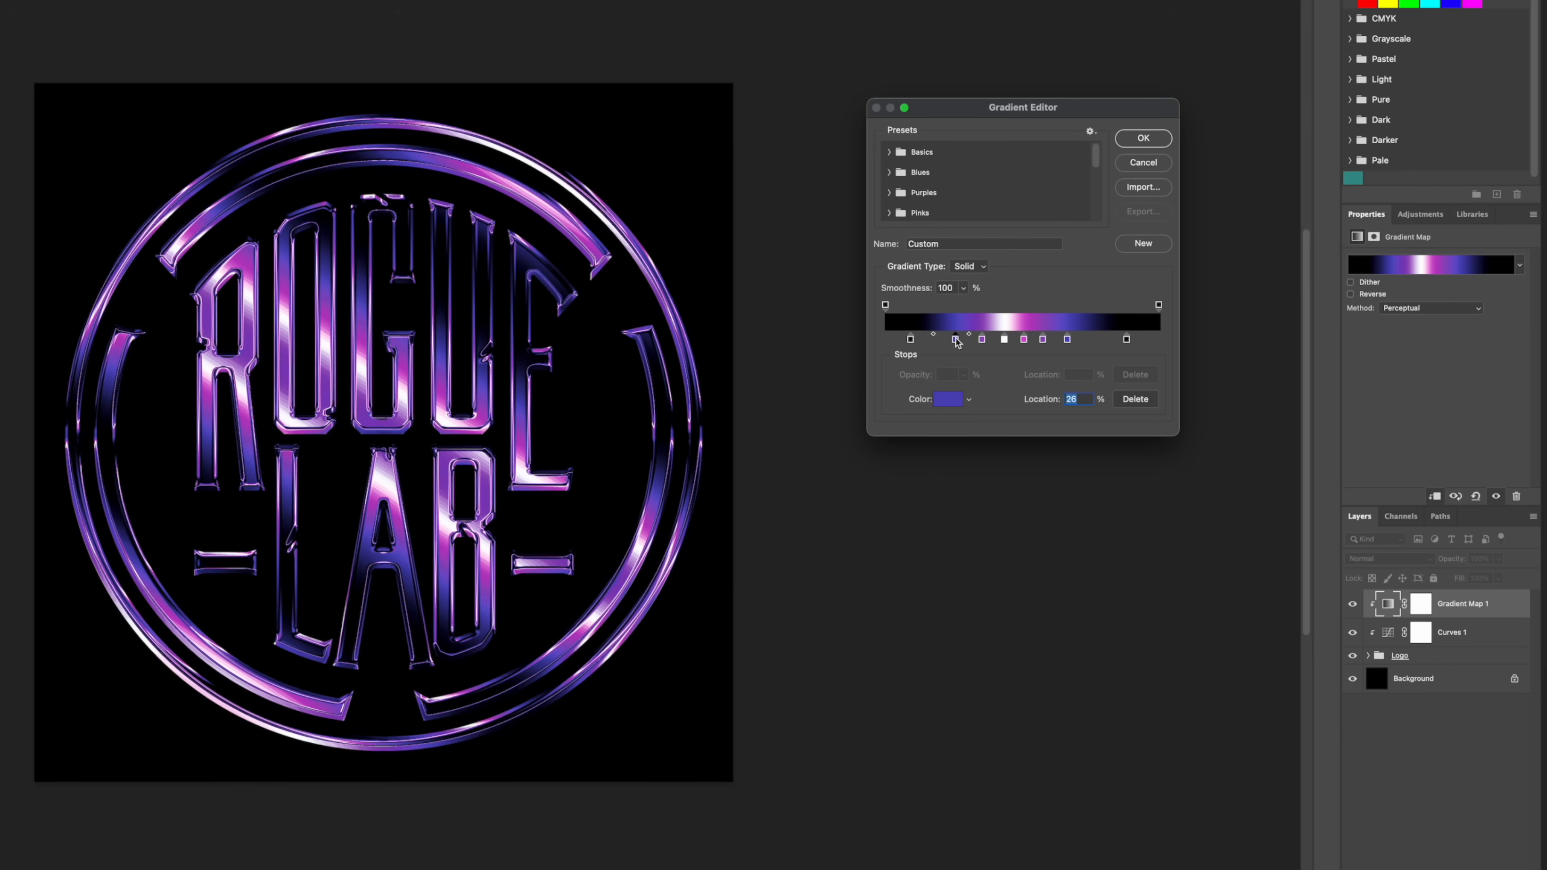
Step: Fine-tune the spacing: second blue stop to 70%, the purple stop before it to 60%, and the first black stop slightly outward
left_click(1067, 340)
left_click_drag(1070, 345, 1076, 345)
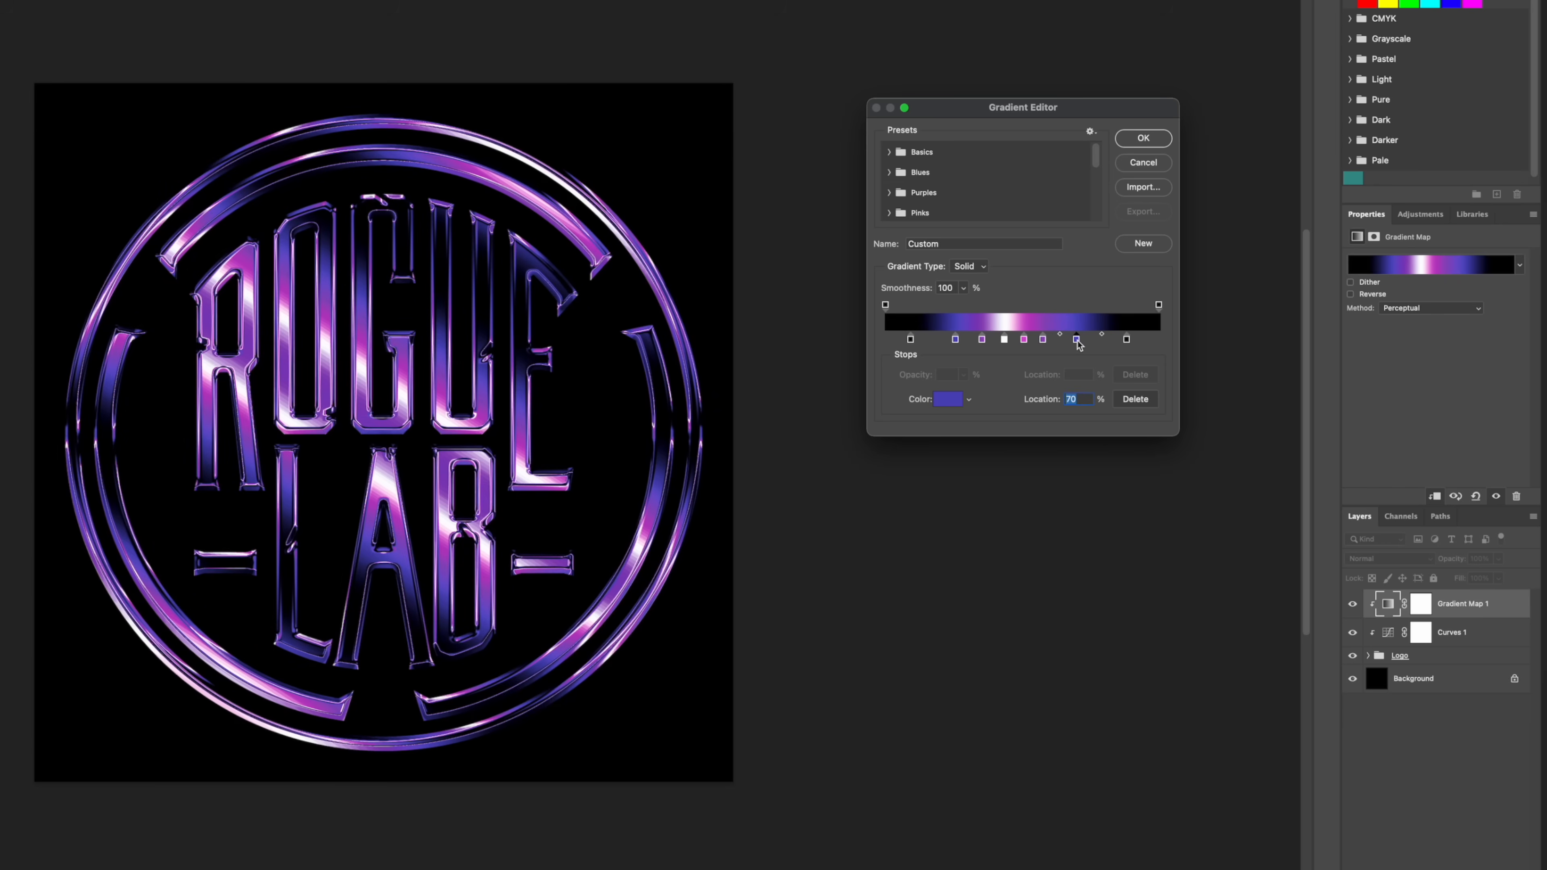
left_click_drag(910, 339, 908, 340)
left_click_drag(1040, 340, 1050, 342)
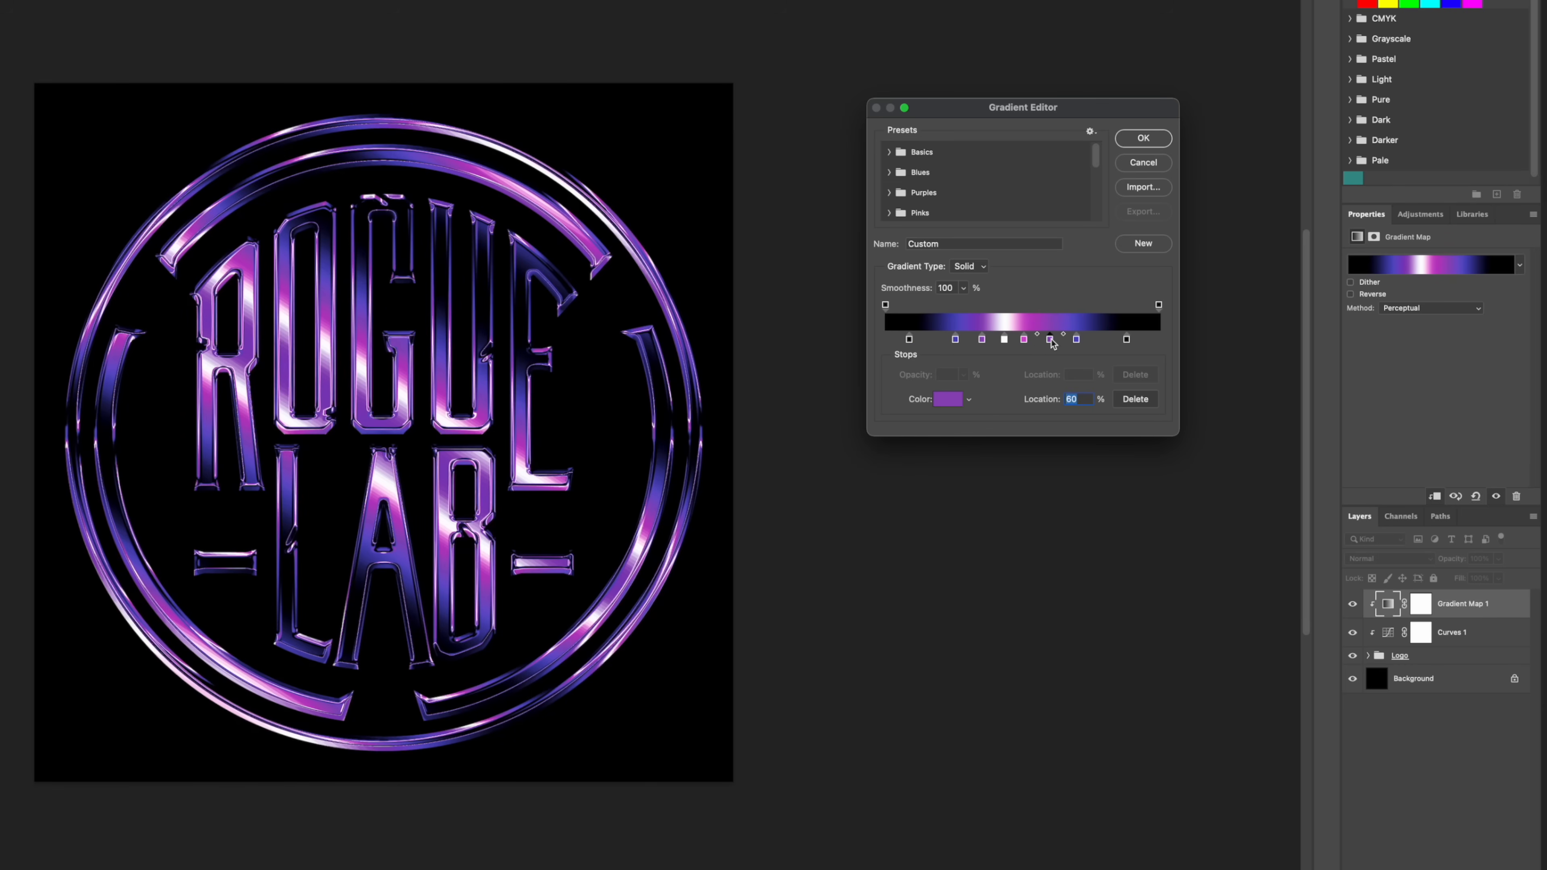
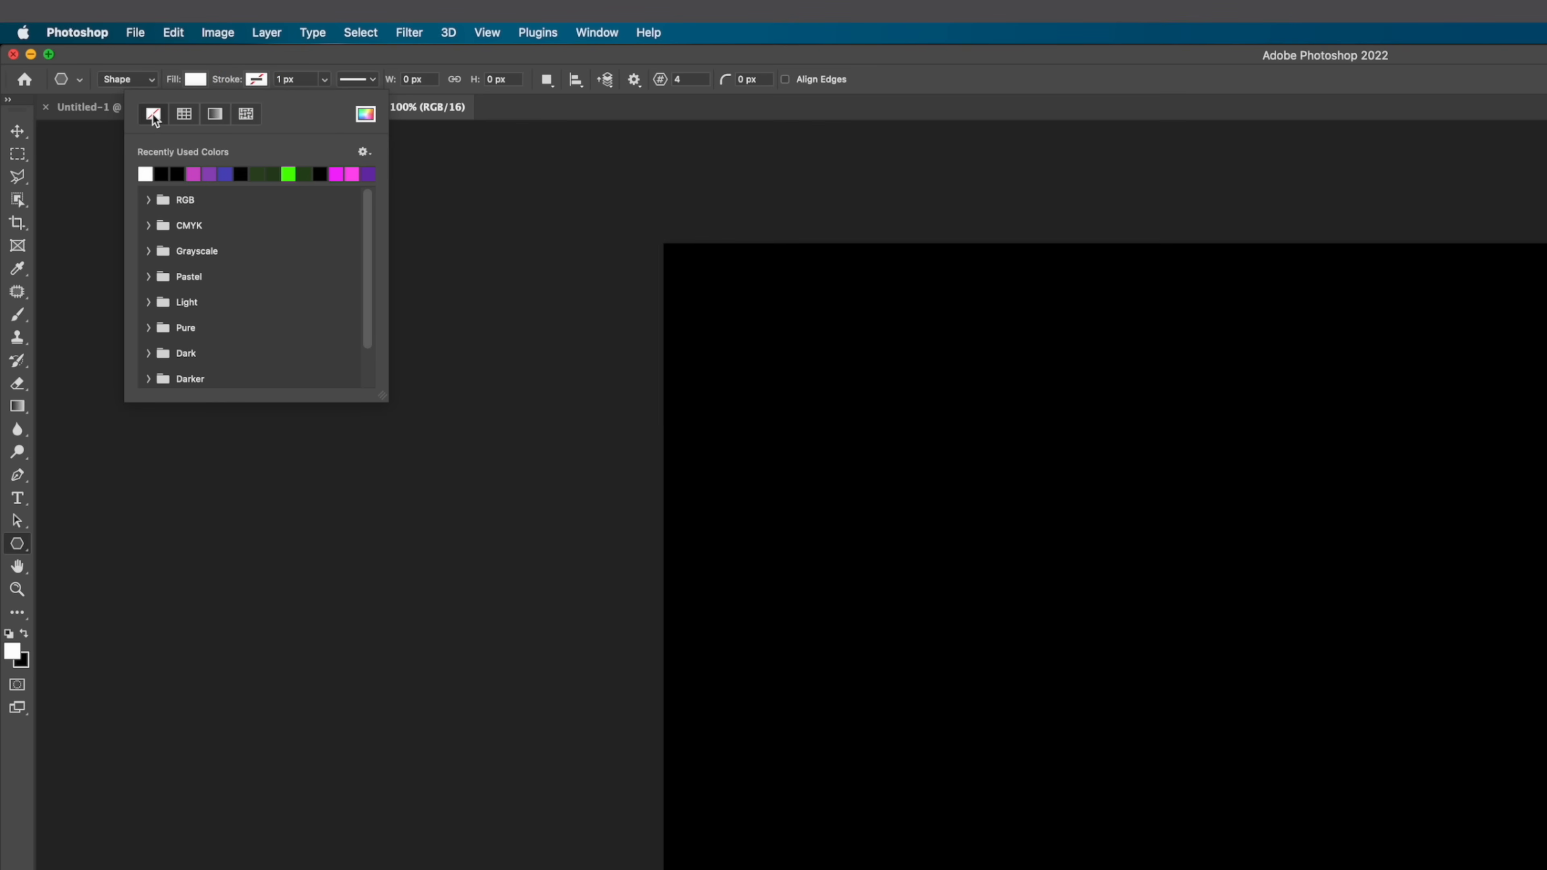
Step: Draw a white four-pointed star about 1557 px wide, using the Polygon tool with no stroke, 4 sides and a 5% star ratio
left_click(153, 113)
left_click(659, 79)
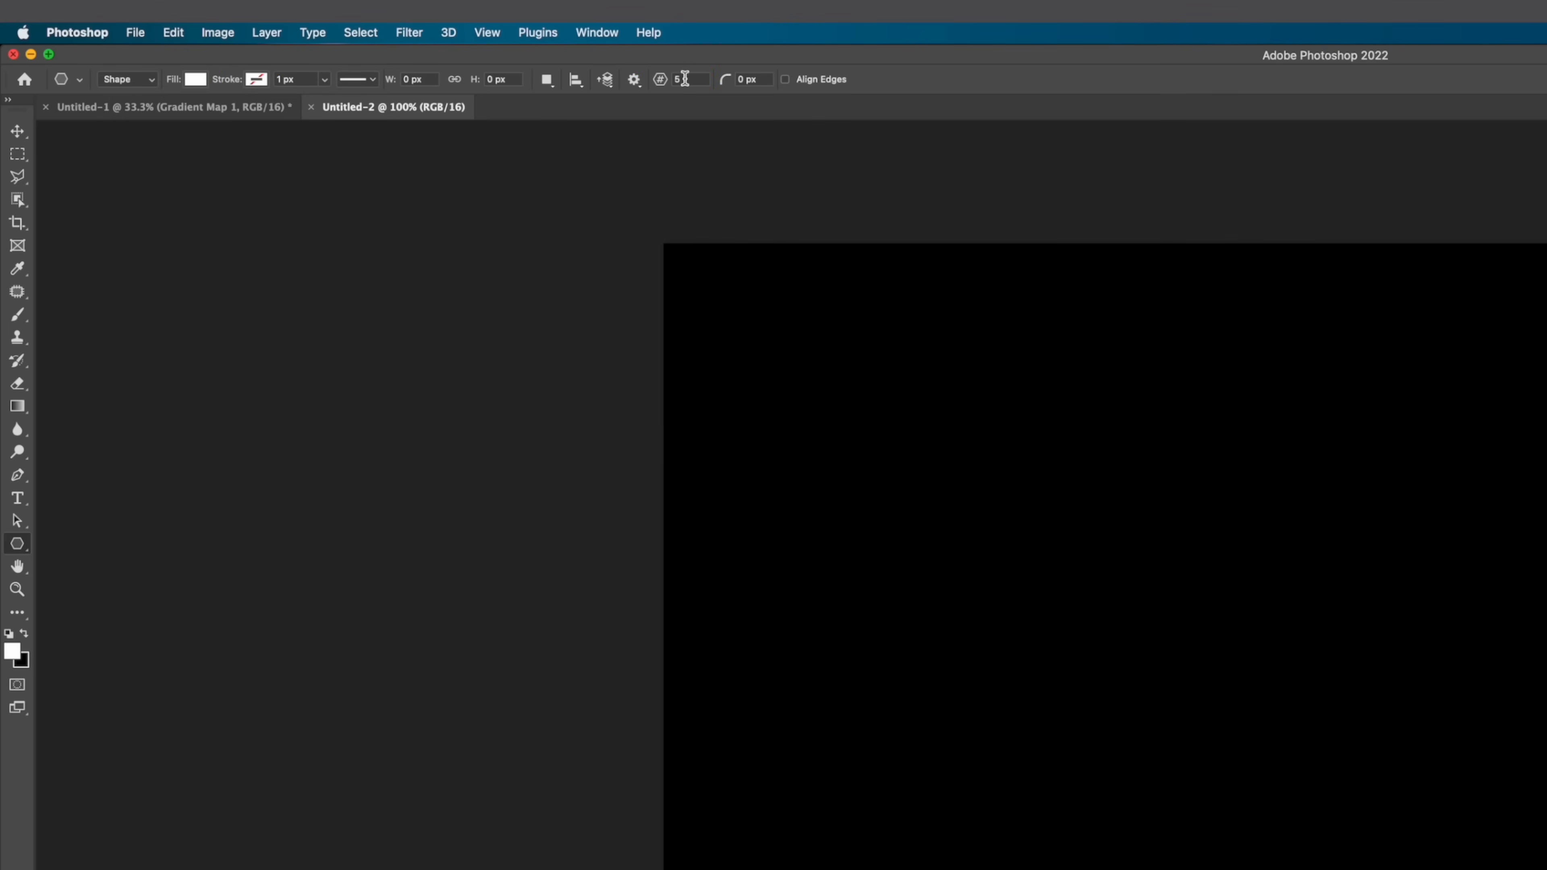
key("BackSpace")
type("4")
left_click(634, 80)
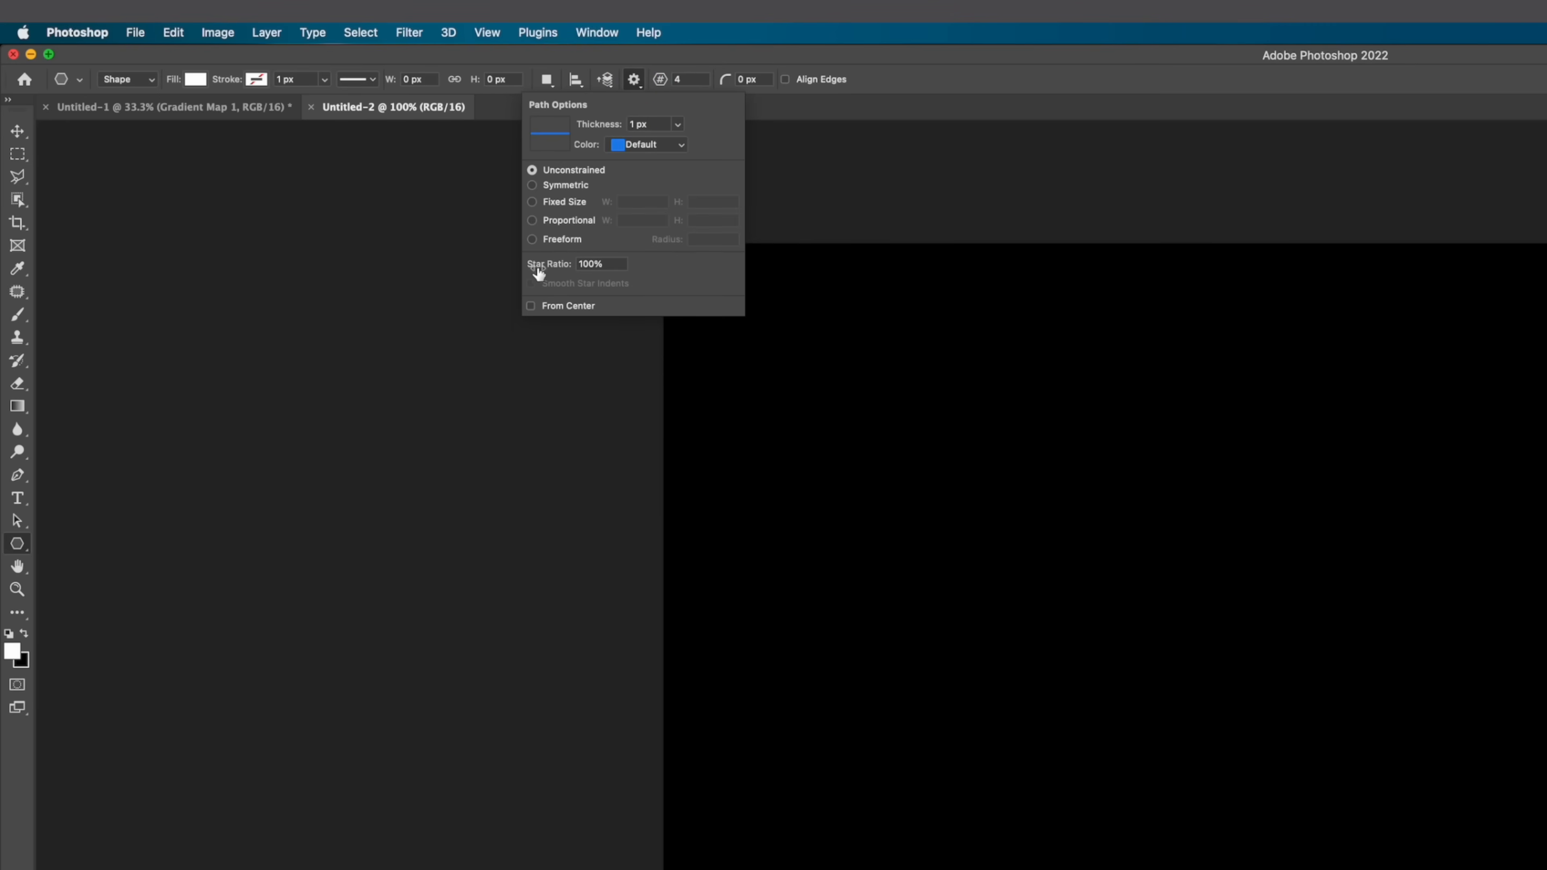
left_click(614, 263)
type("5")
key("Return")
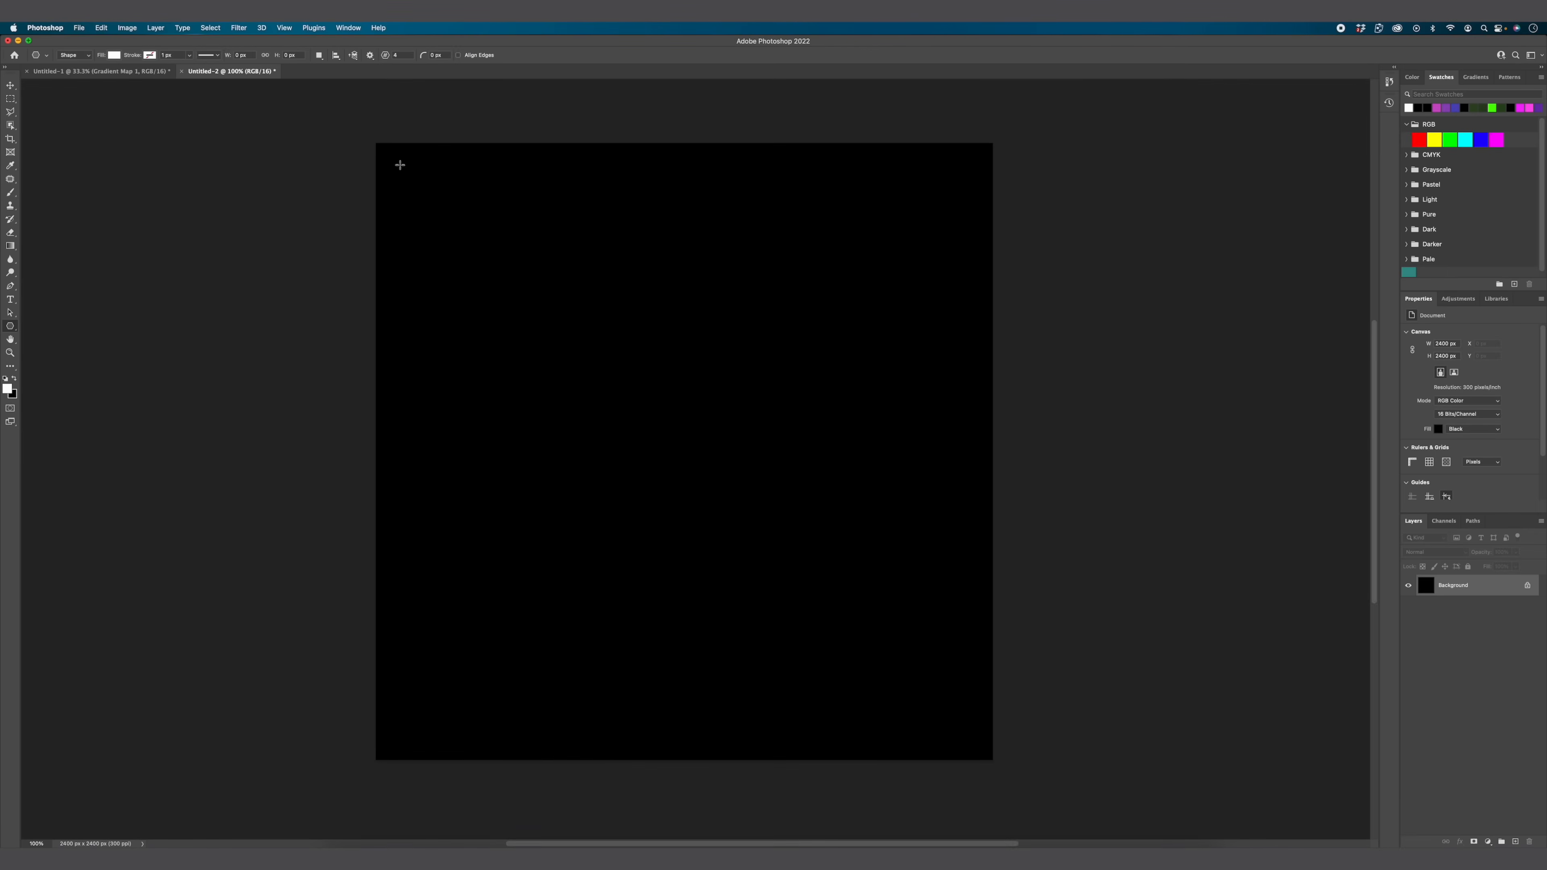
left_click_drag(399, 165, 1245, 725)
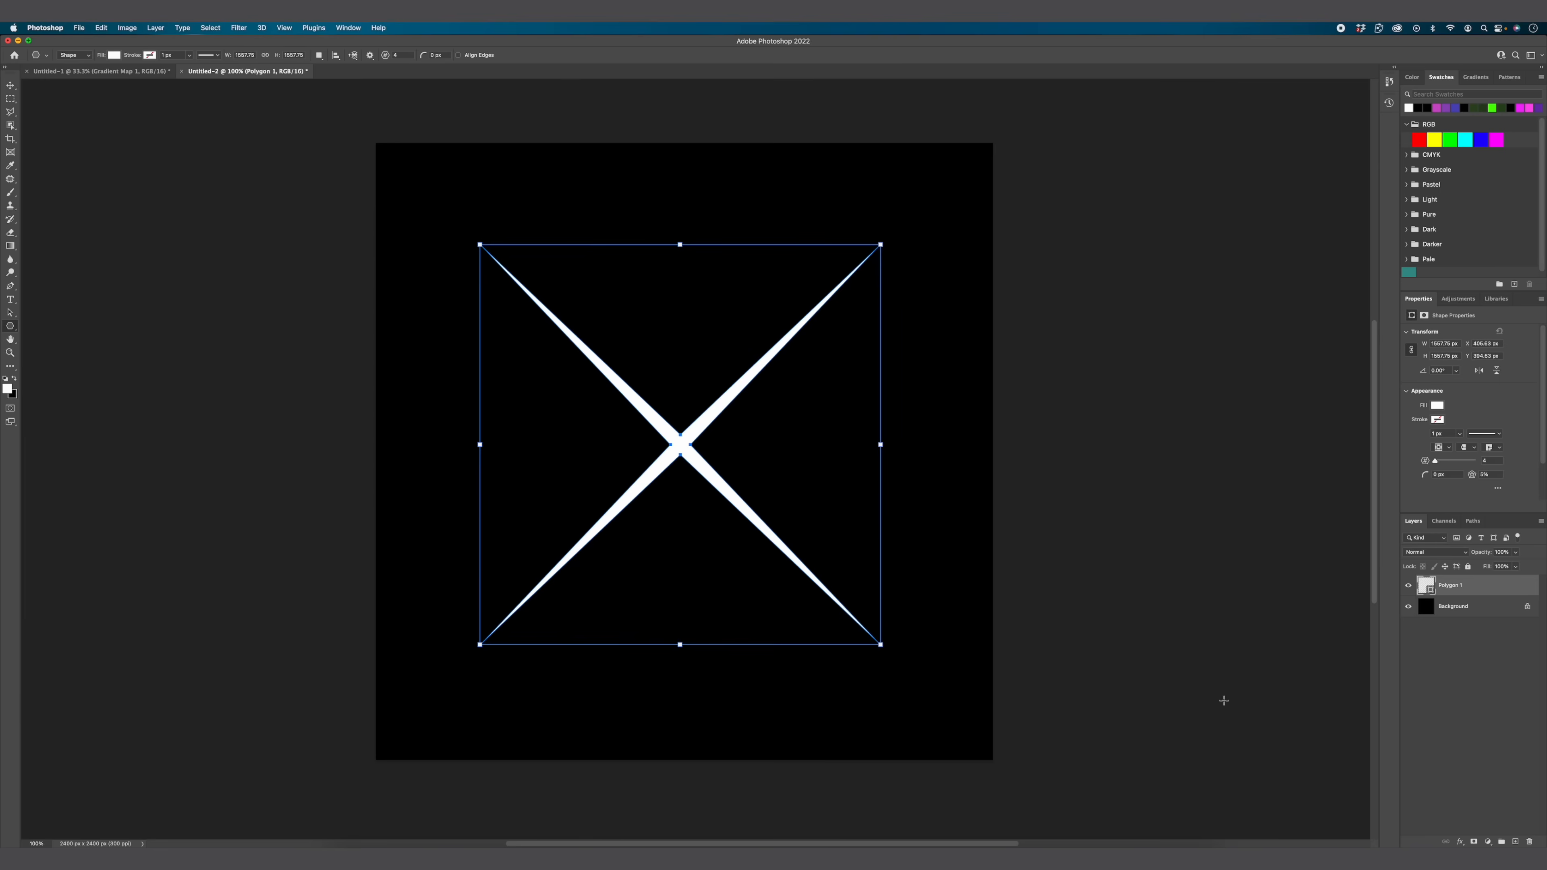
Step: Rotate the star by -45° so its points run vertically and horizontally, and enlarge it nearly to the canvas edges
key("v")
key("super+t")
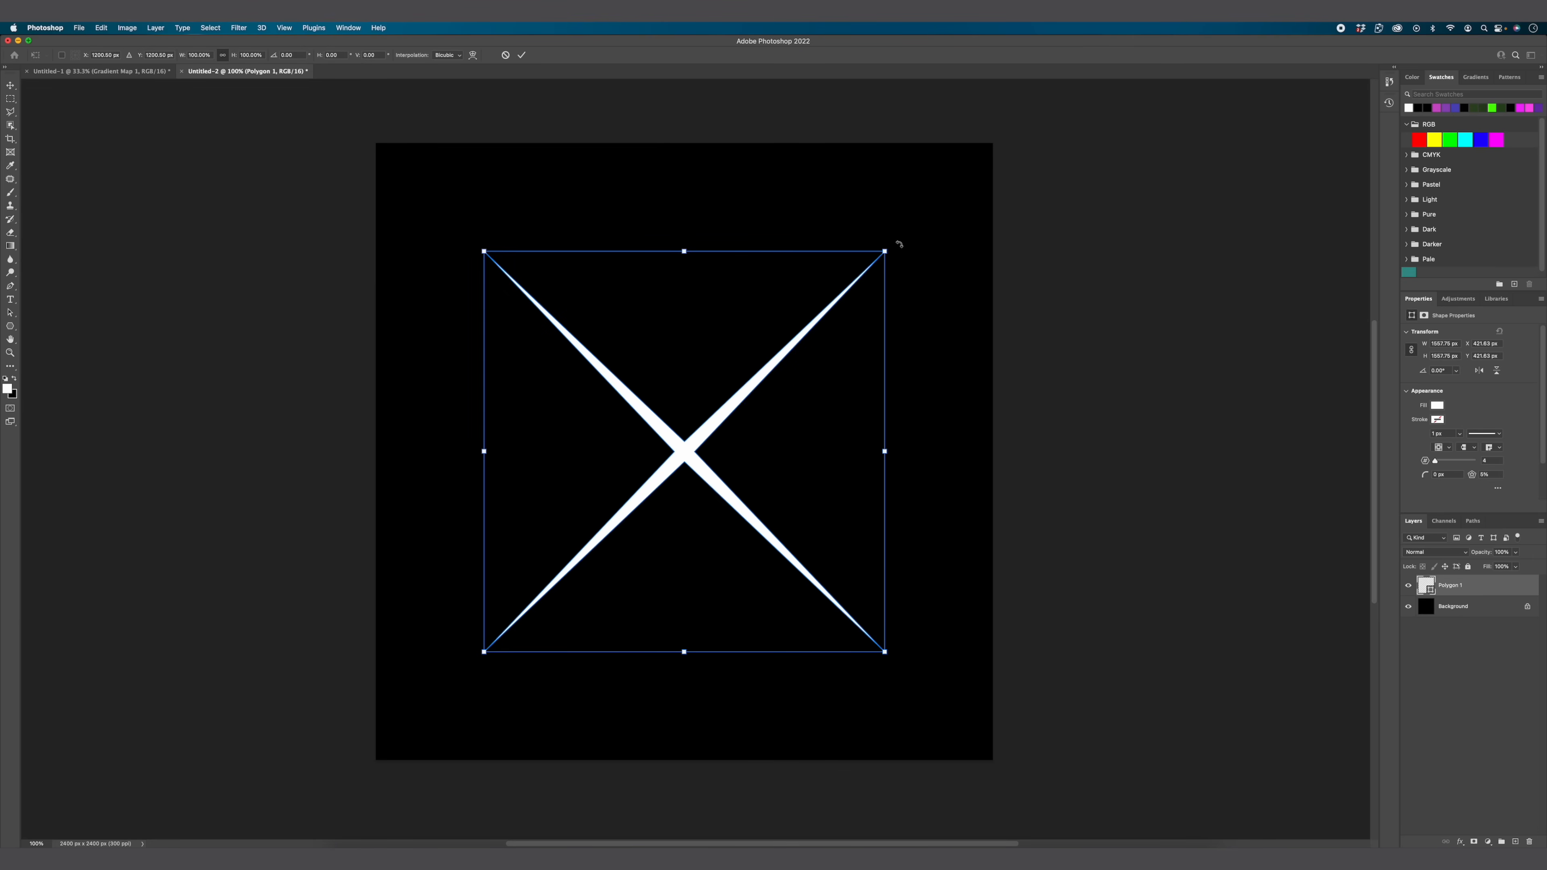
left_click_drag(898, 245, 705, 176)
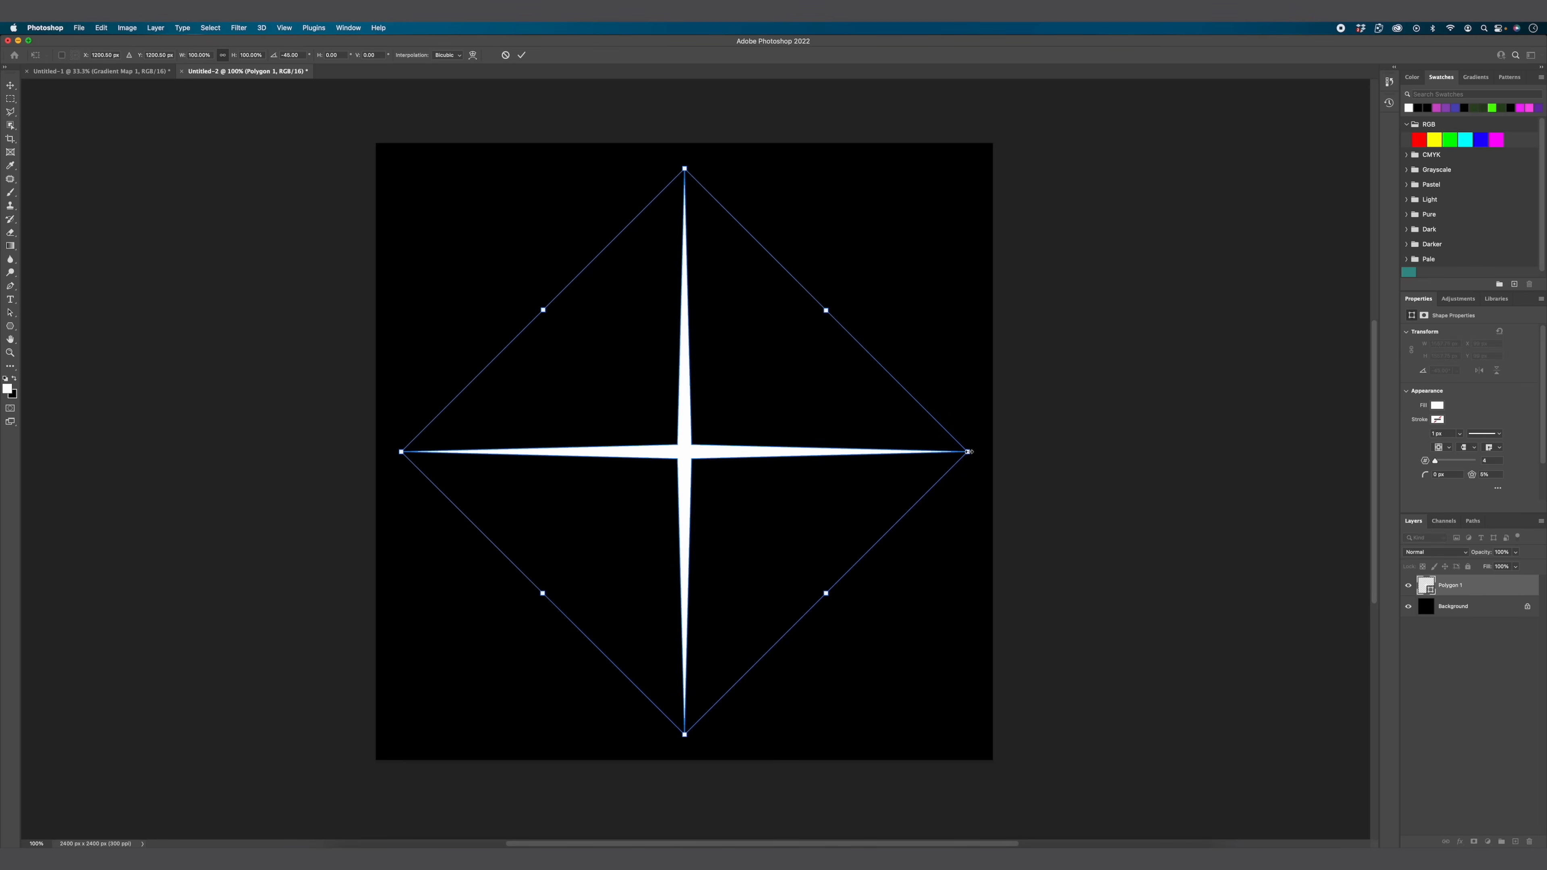
left_click_drag(970, 451, 986, 448)
key("Return")
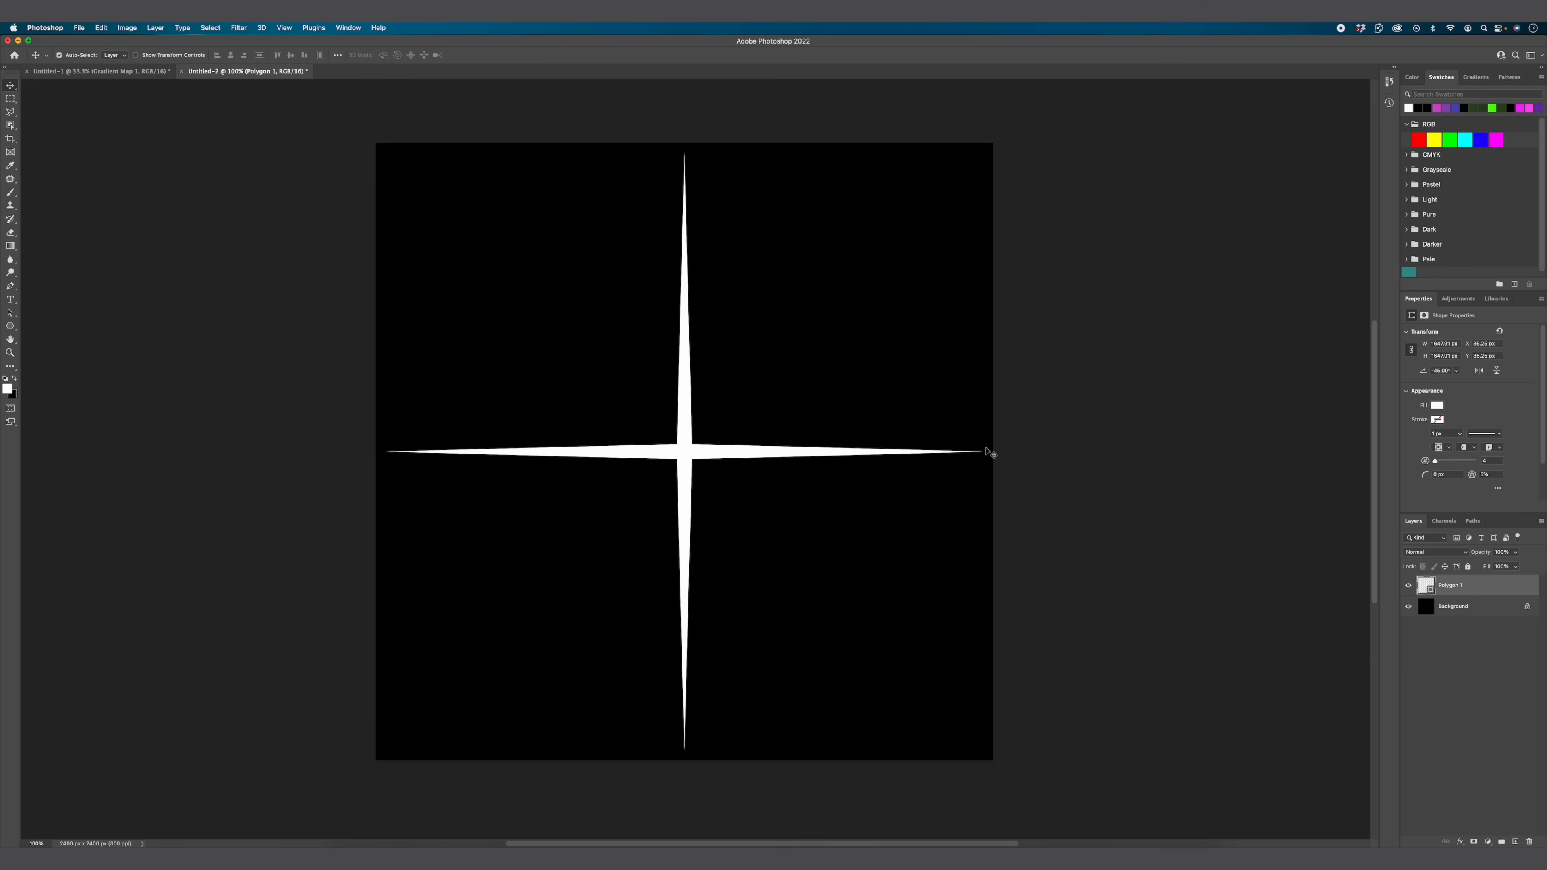
Step: Duplicate the star layer, rotate the copy 45° and scale it down around its center to about 984 px wide
key("super+j")
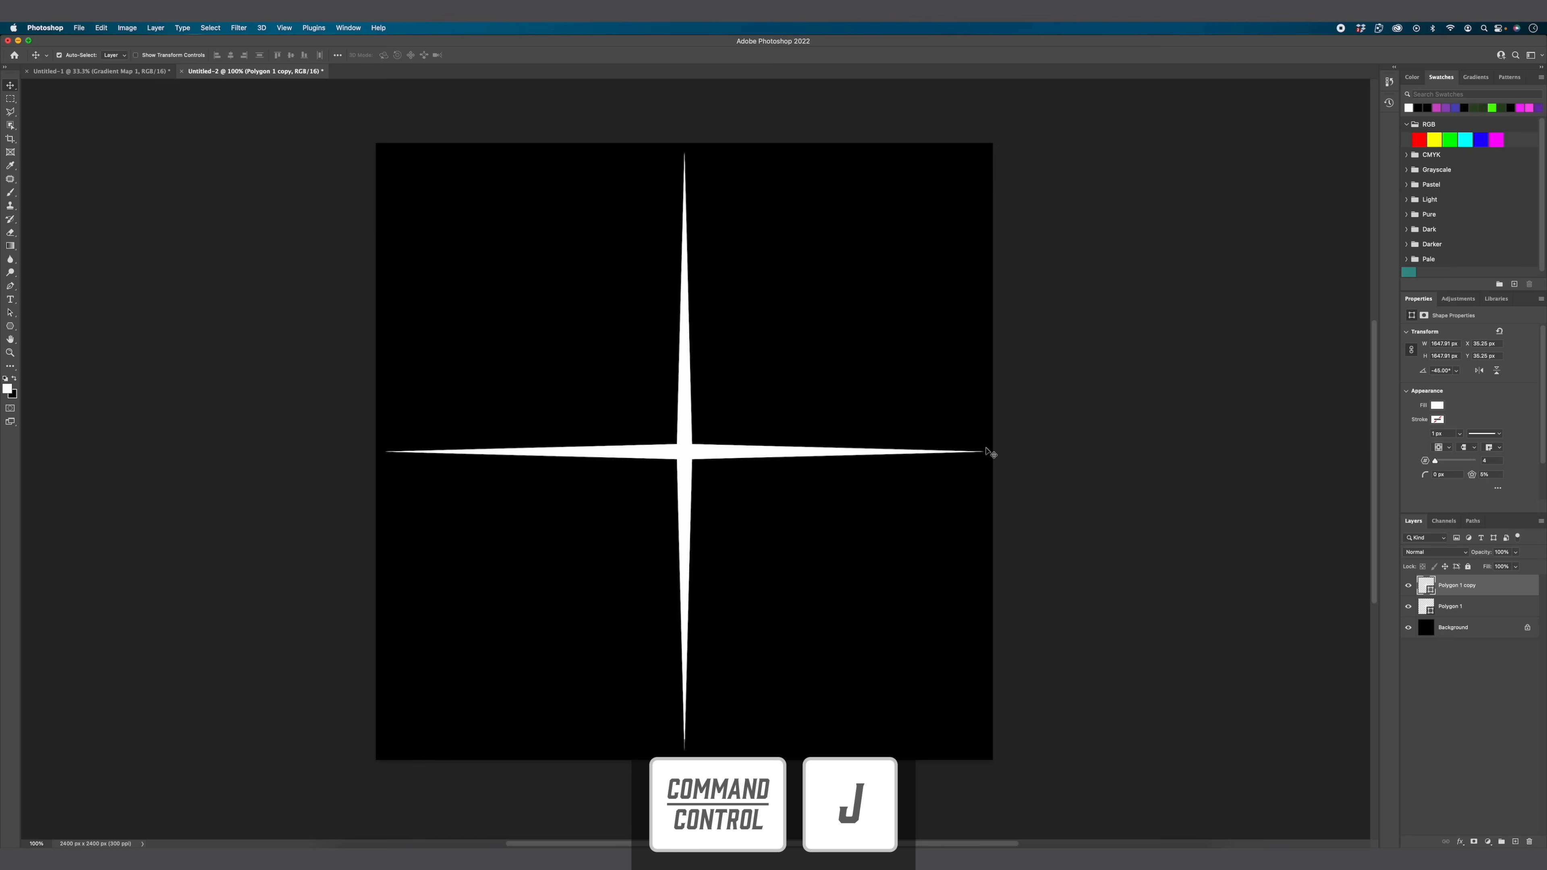
key("super+t")
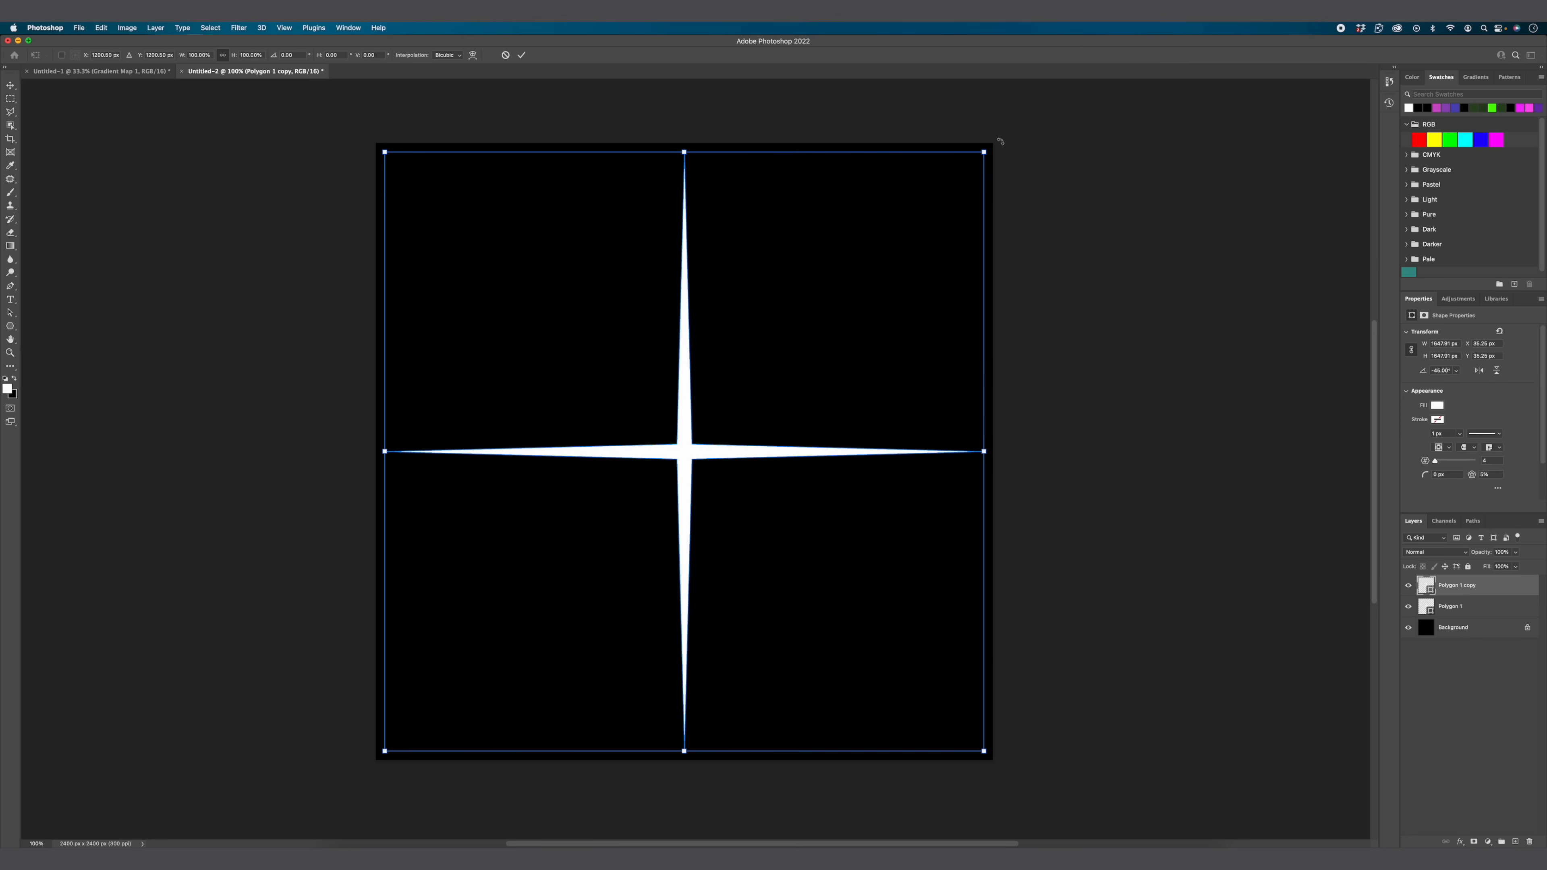
left_click_drag(999, 141, 1131, 469)
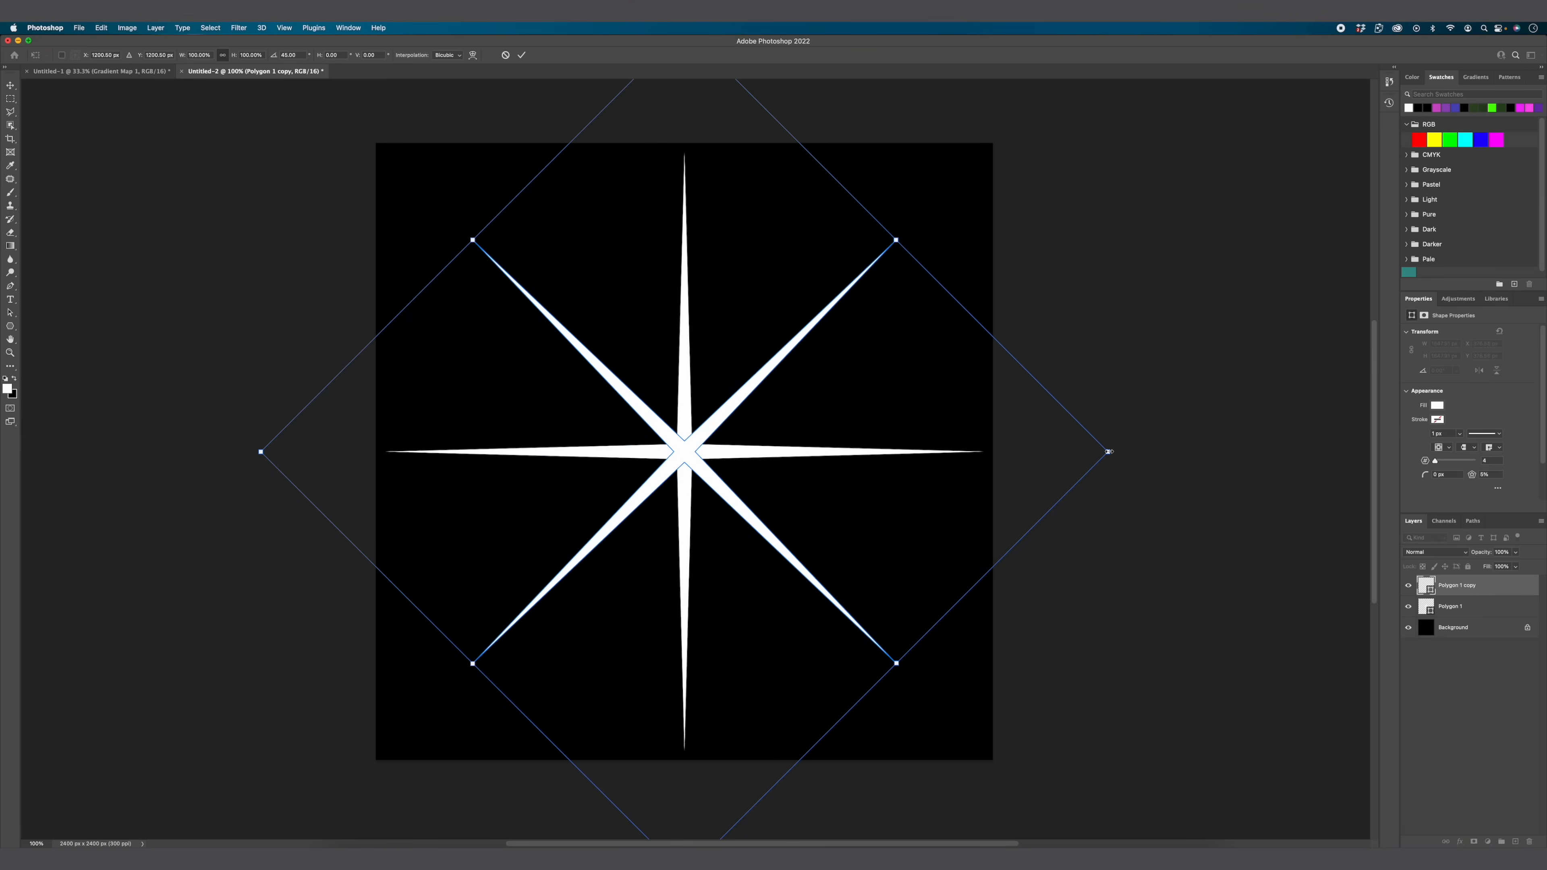
left_click_drag(1108, 451, 936, 451)
key("Return")
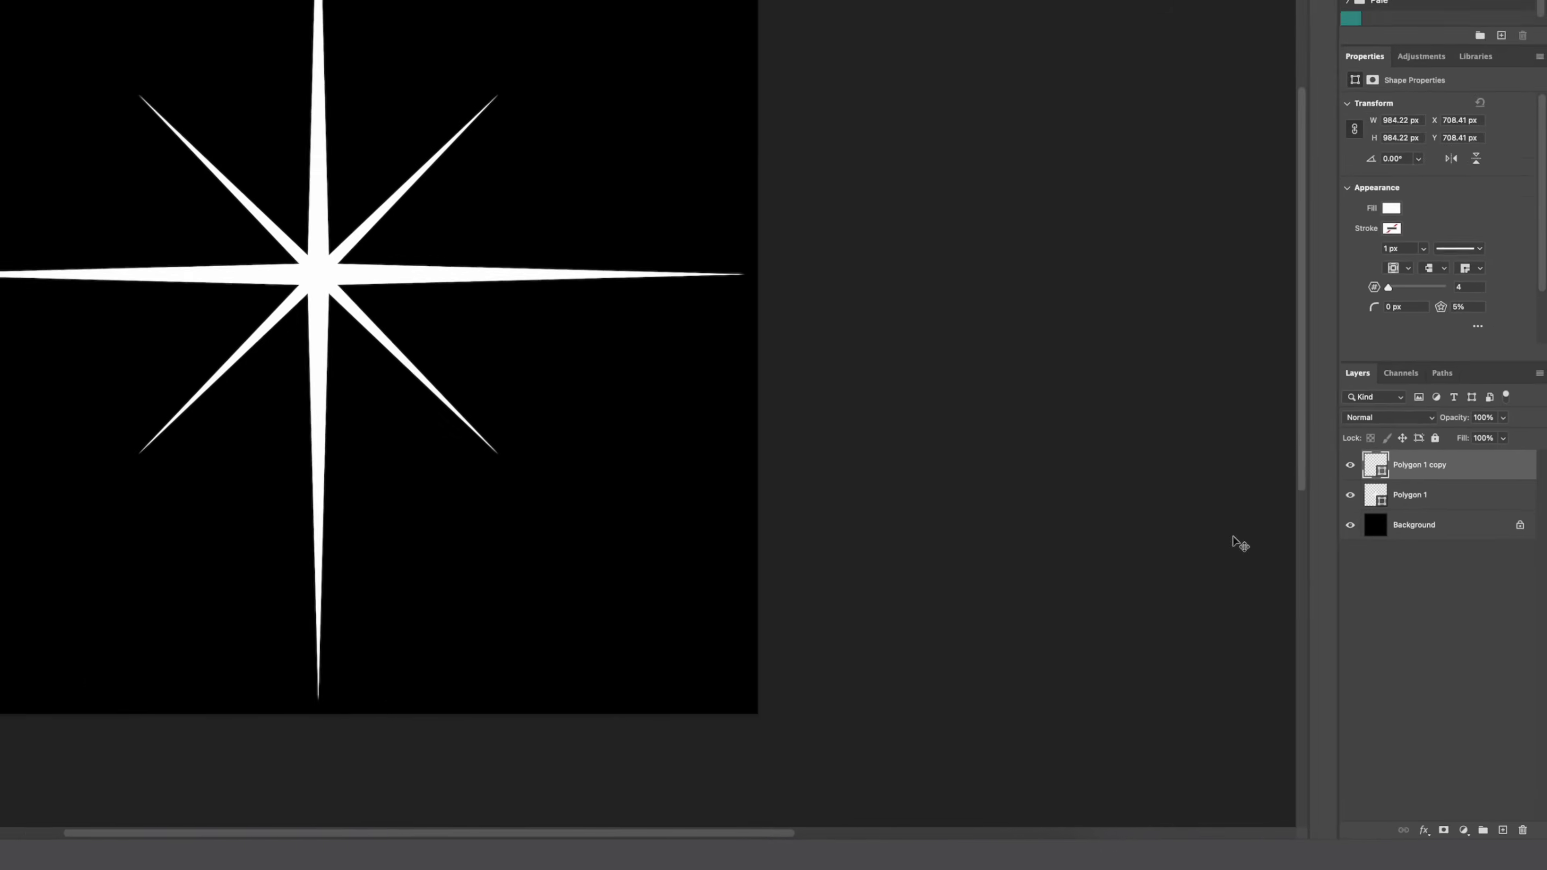
Step: Add a new layer and paint a single white glow at the star's center with a soft 1400 px brush at 0% hardness
left_click(1515, 841)
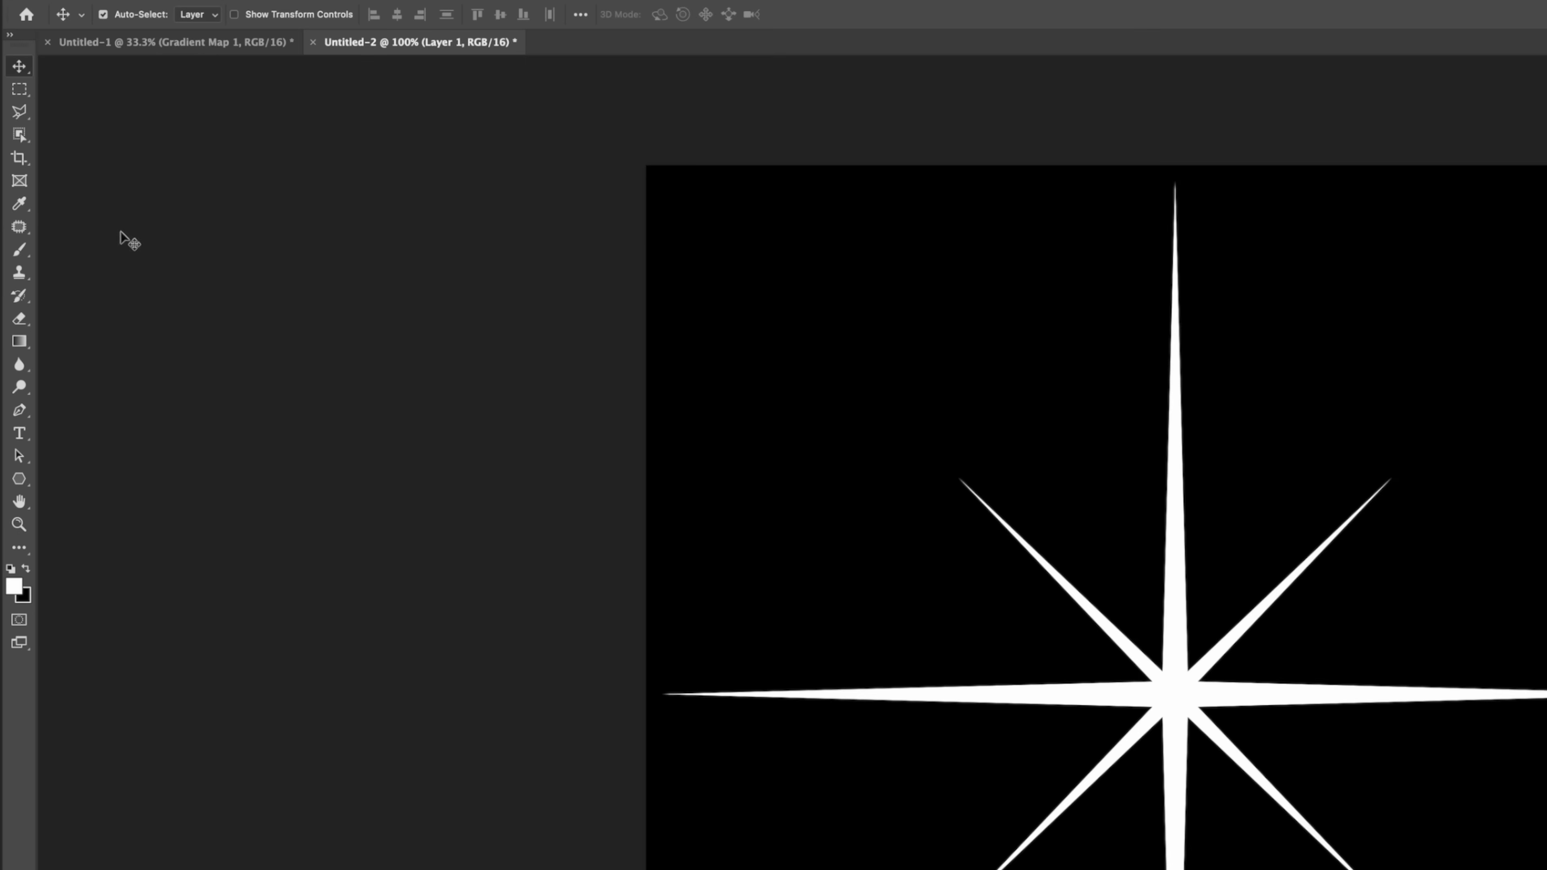
left_click(19, 249)
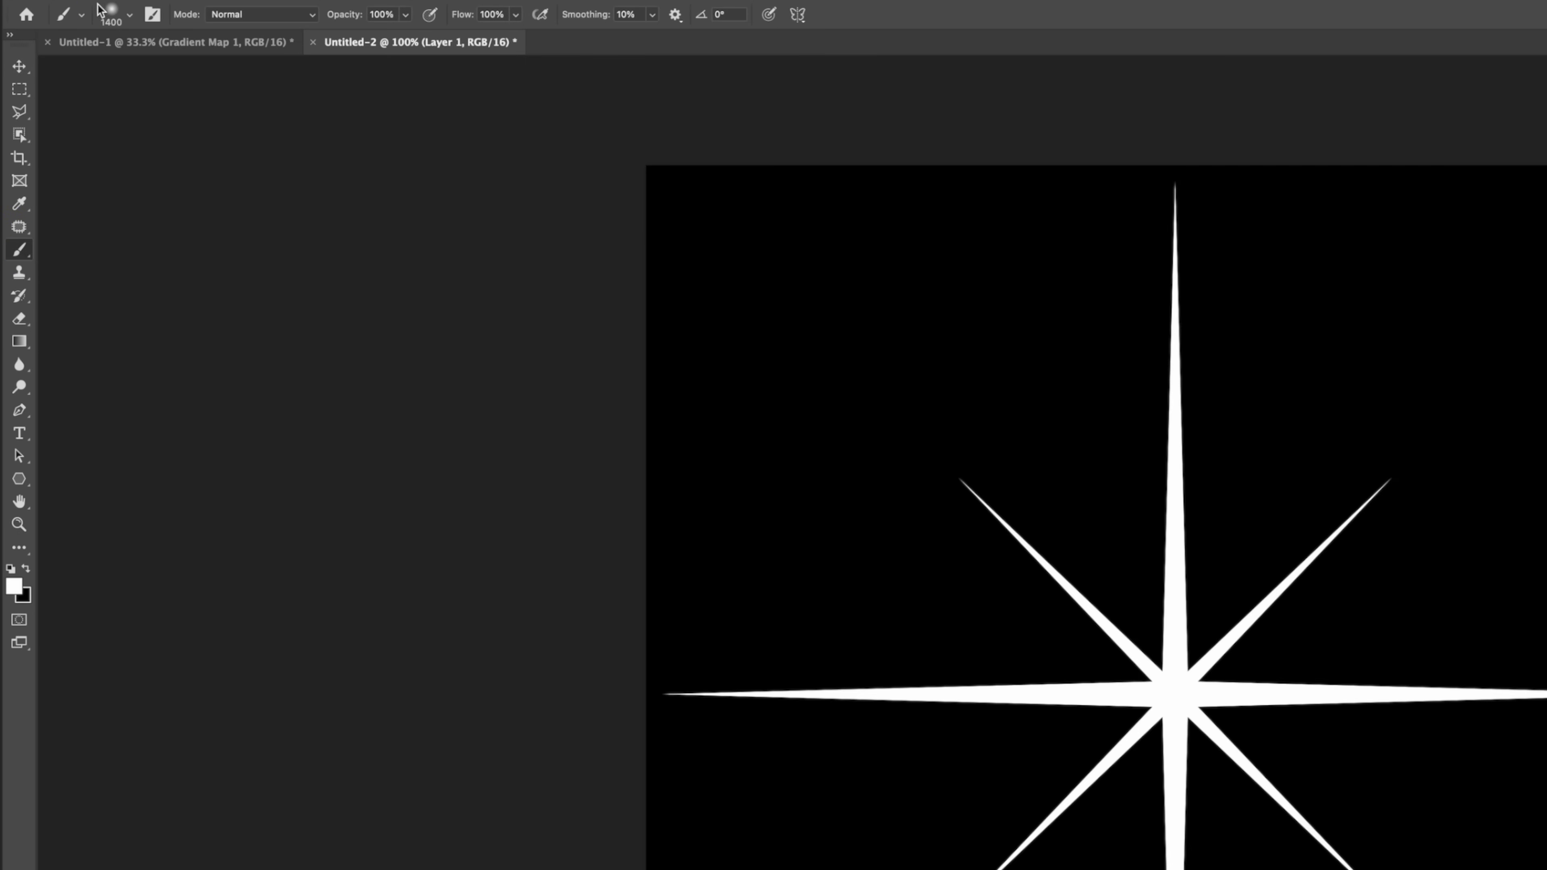
left_click(112, 13)
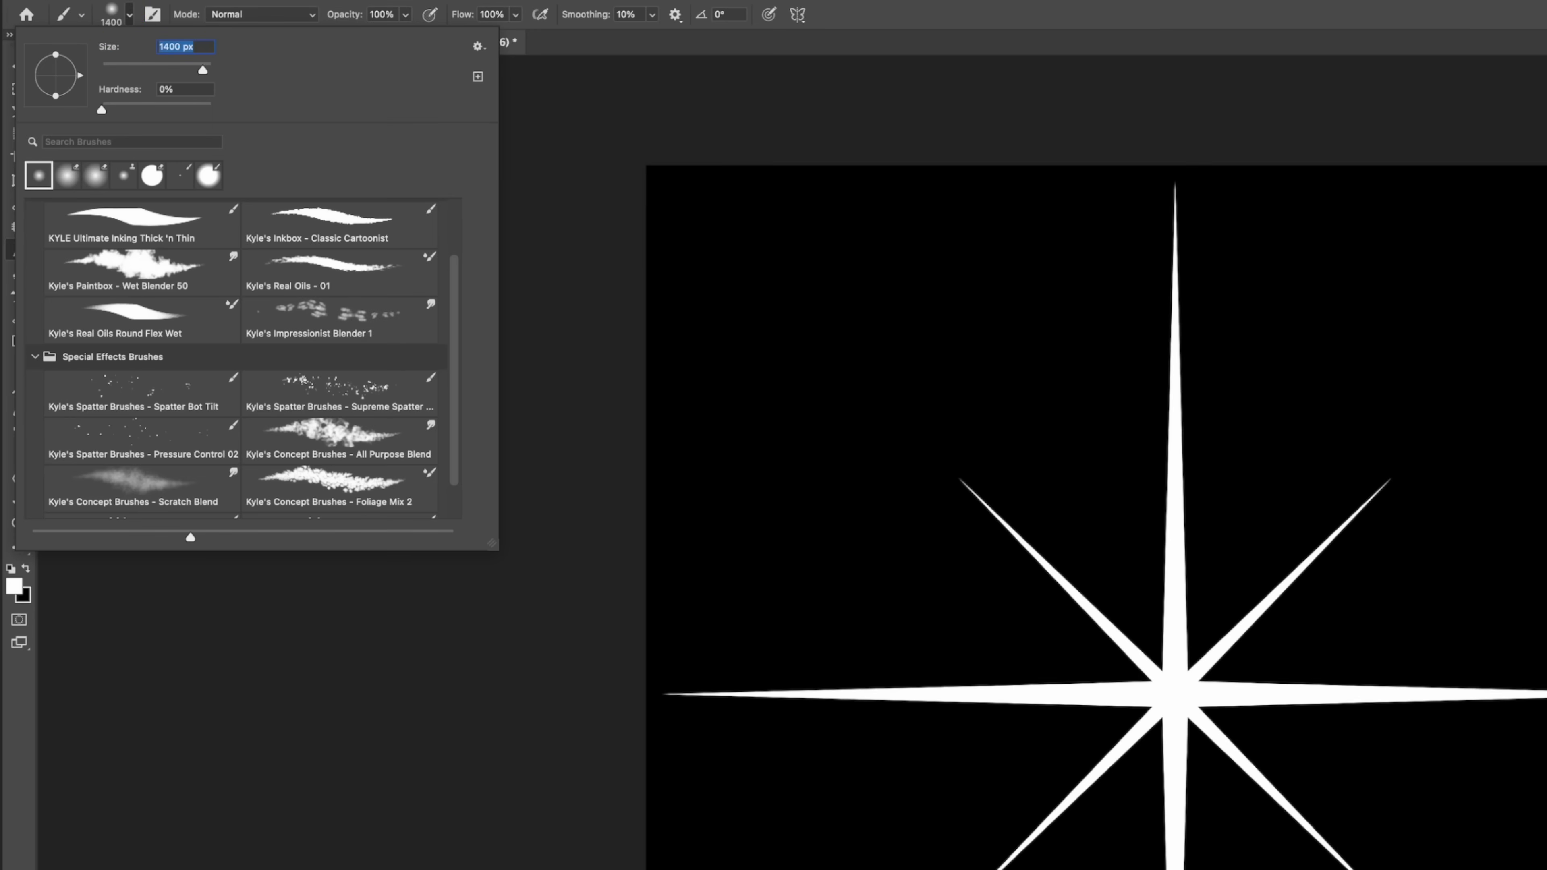
left_click(522, 112)
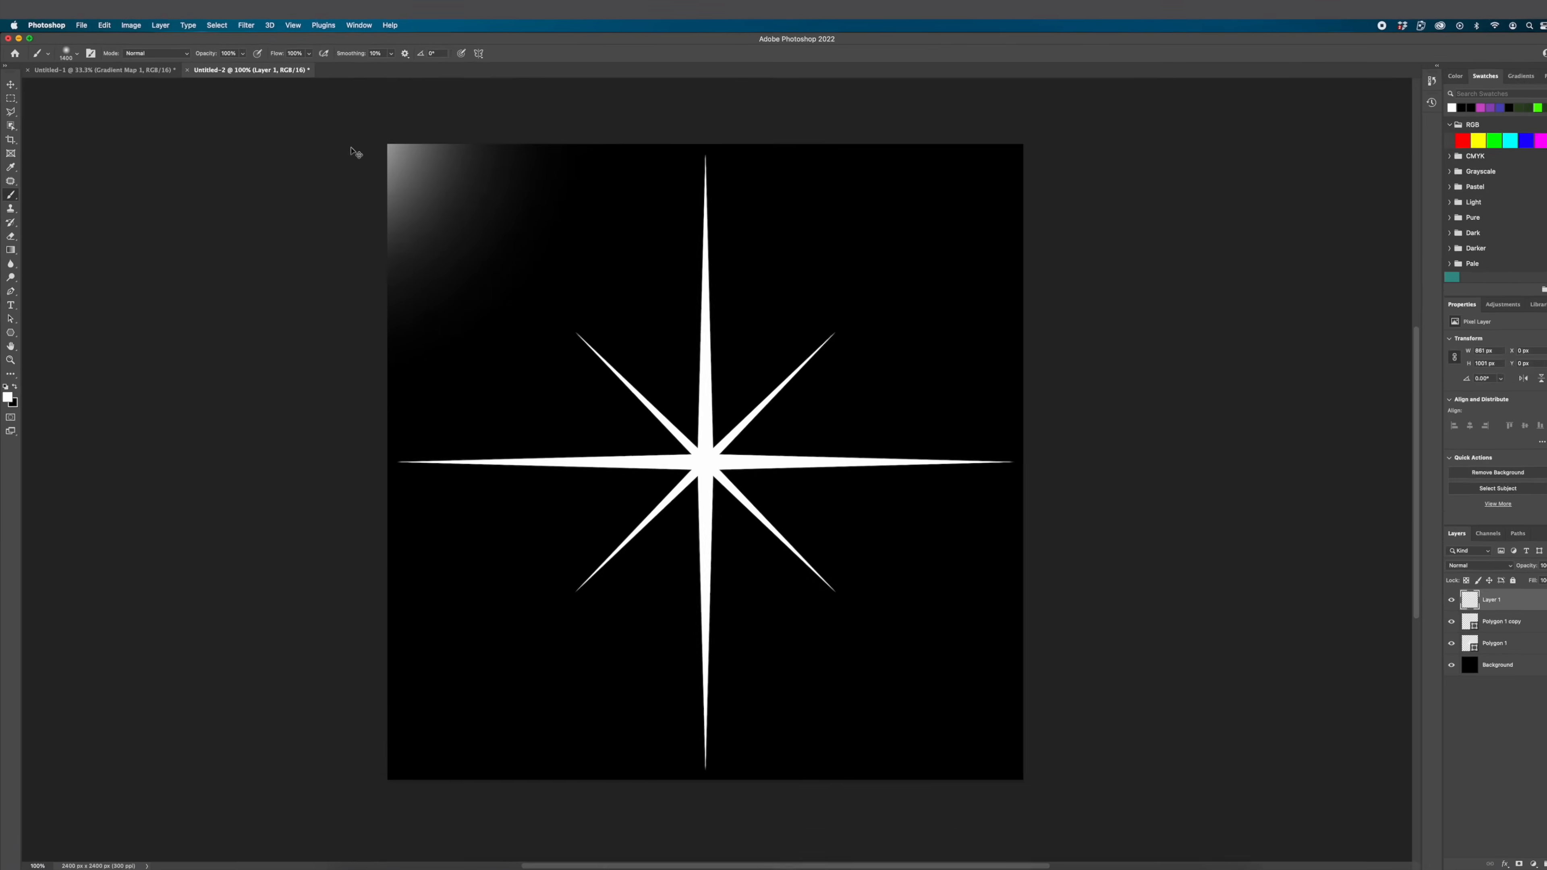
key("super+z")
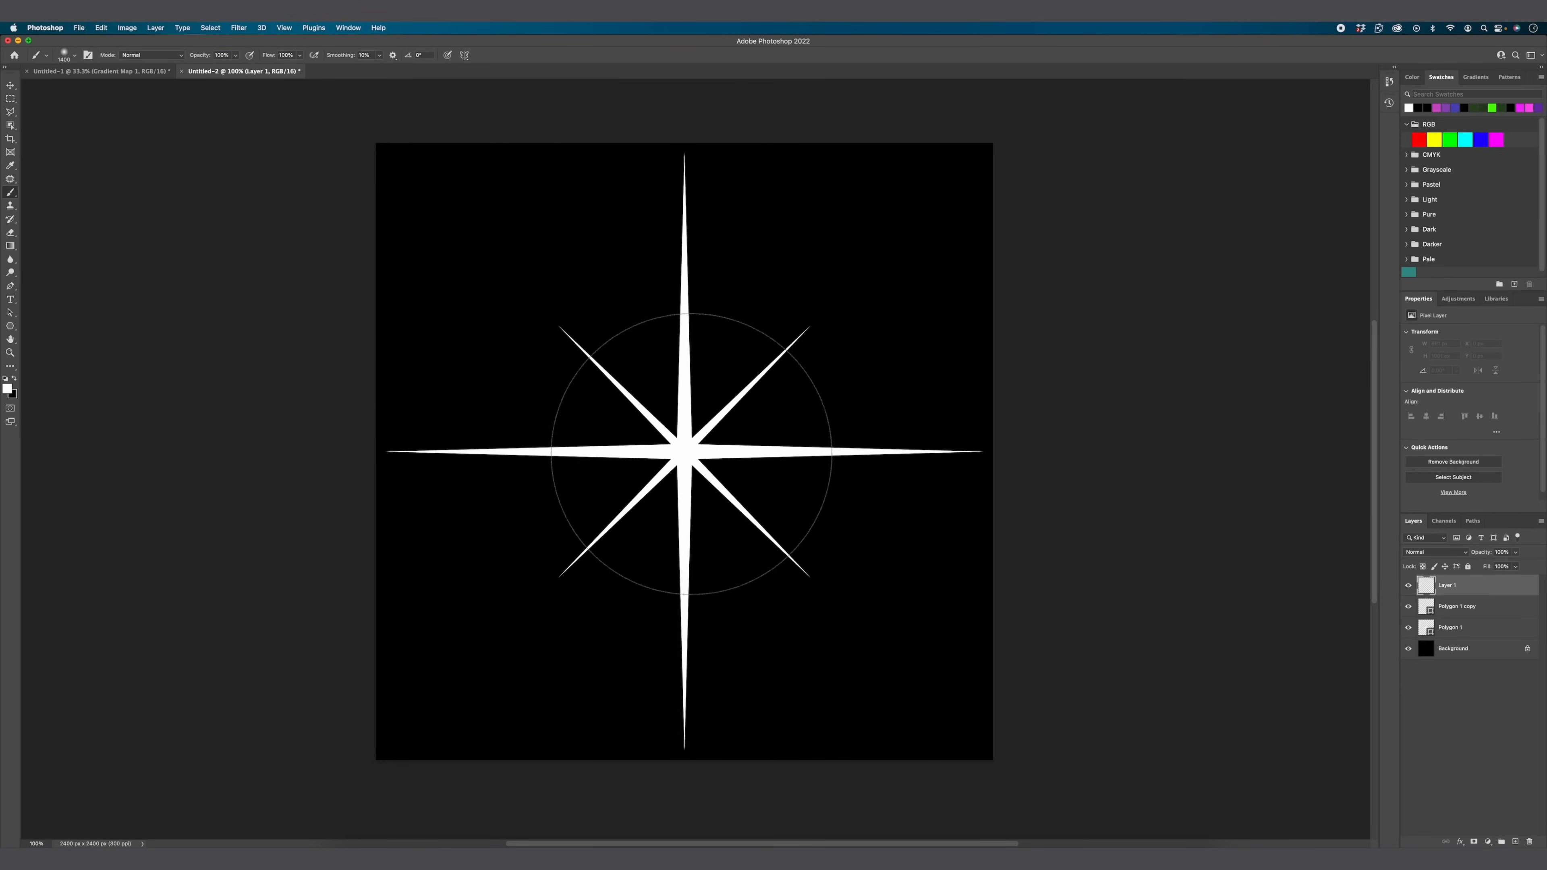
left_click(683, 448)
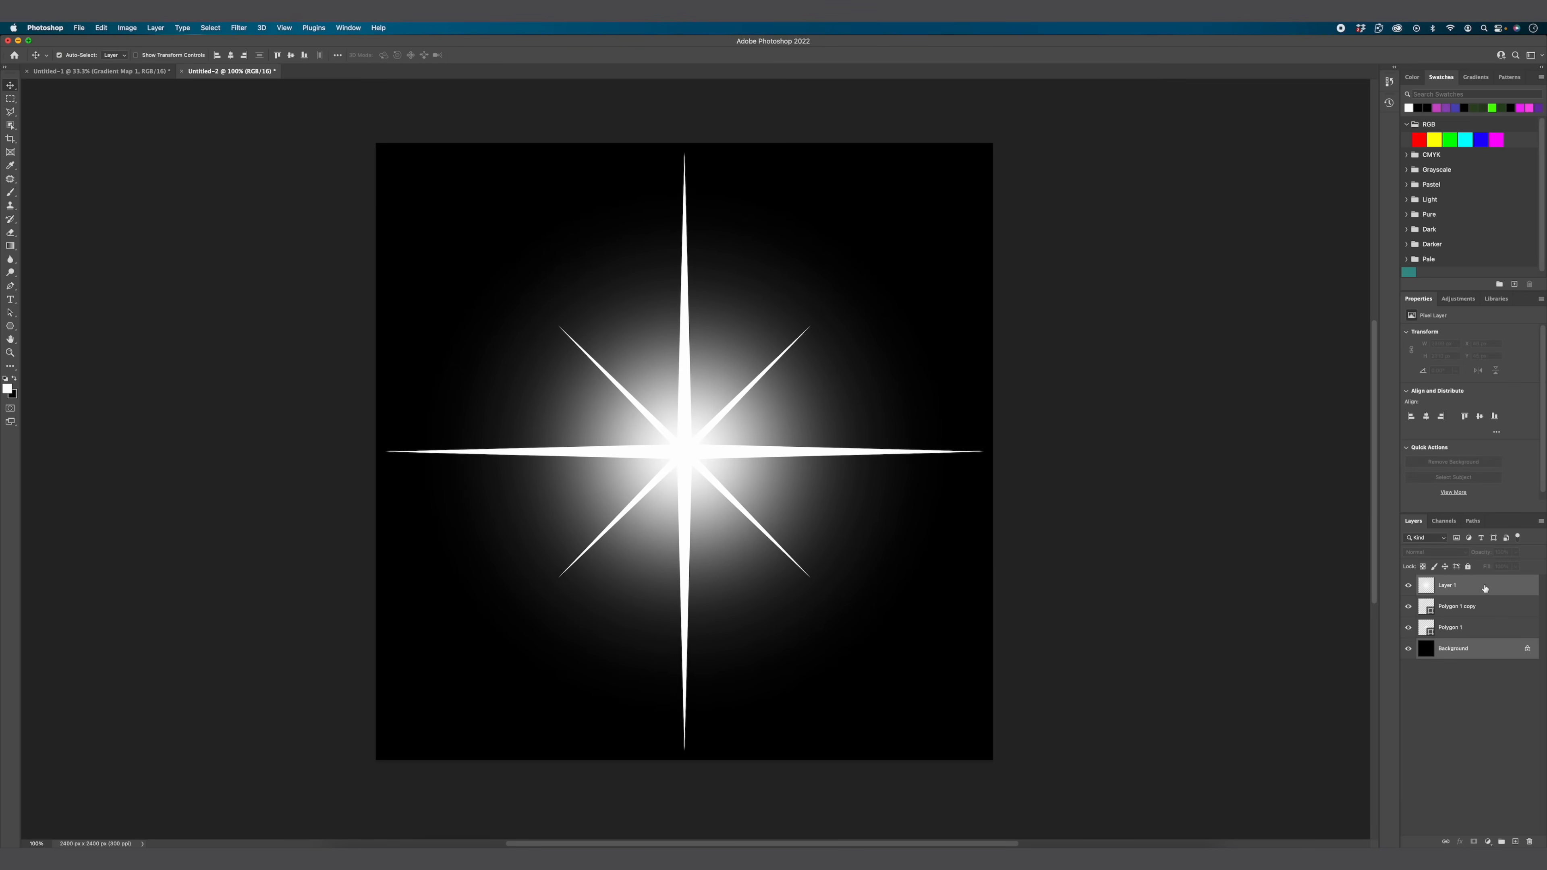
Step: Group the glow layer with both star layers, leaving out the background, and convert the group to a smart object
left_click(1481, 625)
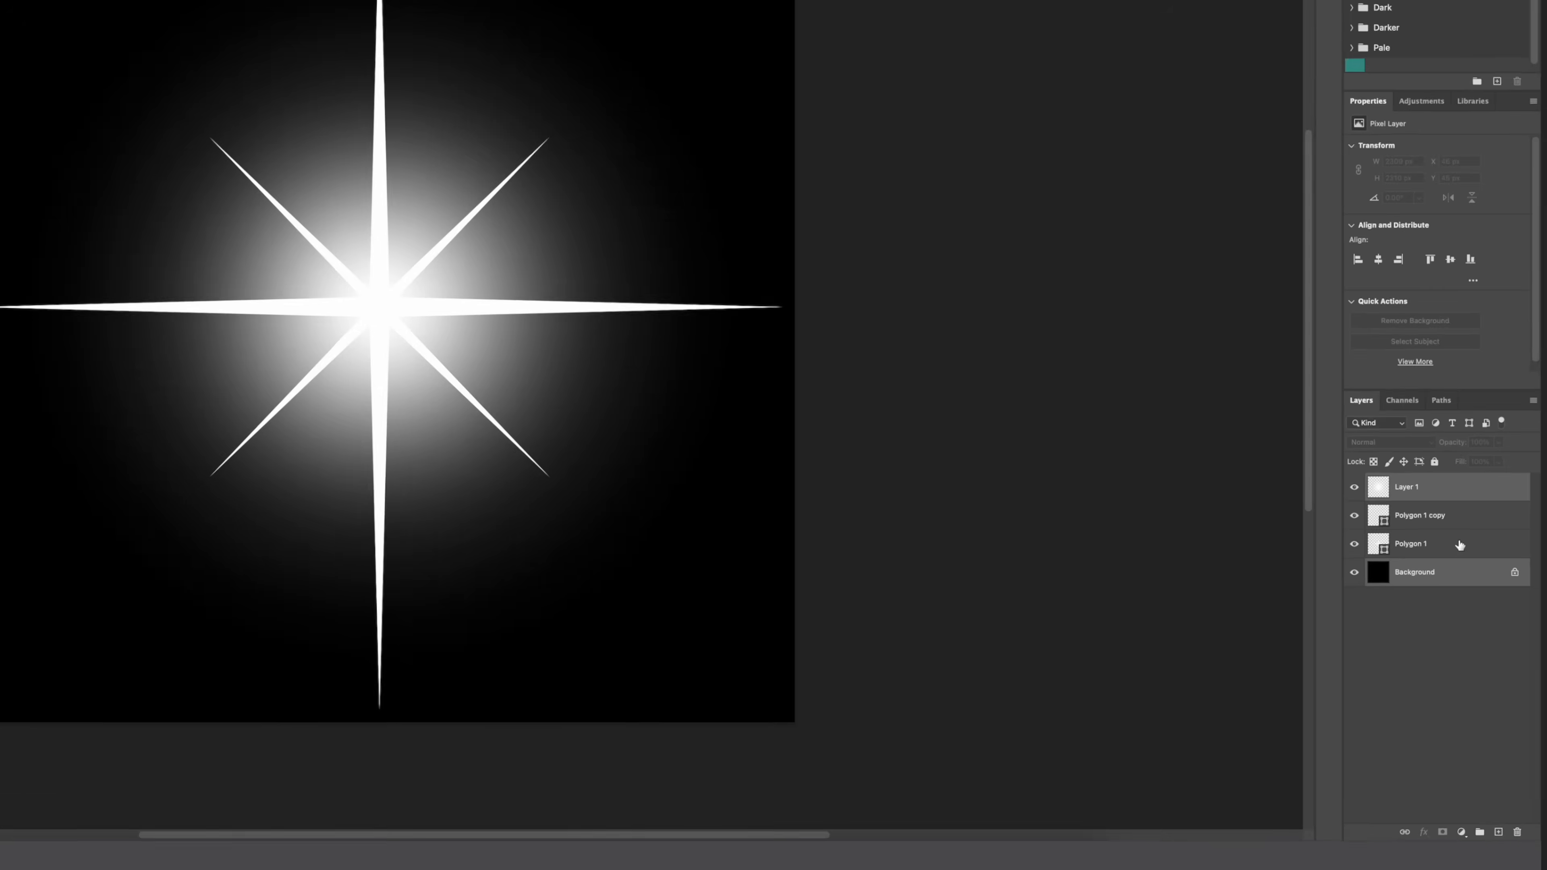
left_click(1444, 558)
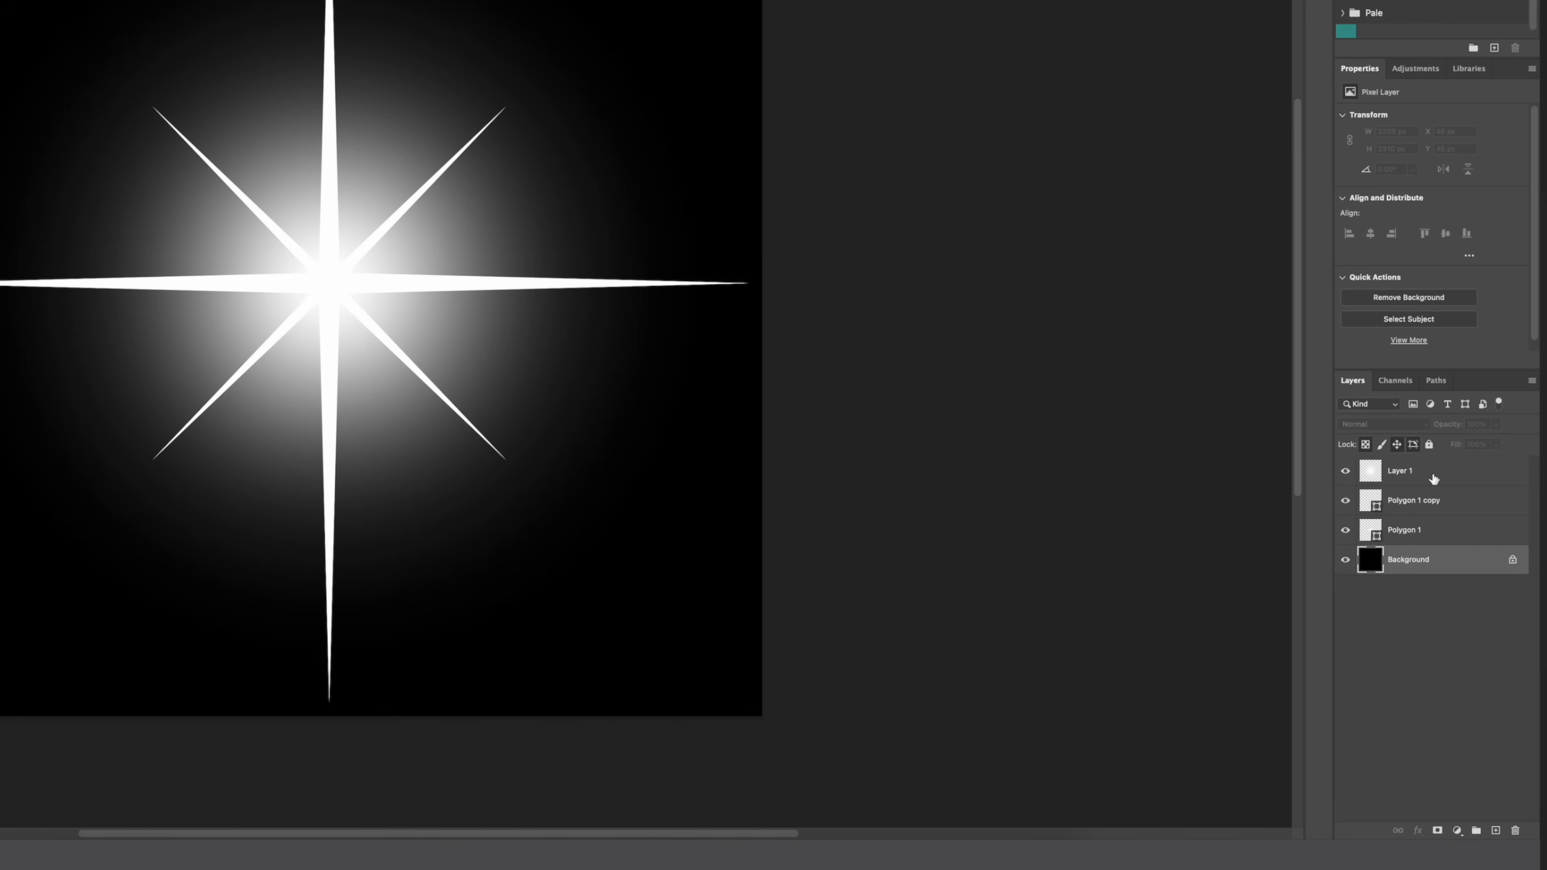
left_click(1435, 529)
left_click(1431, 466, "shift")
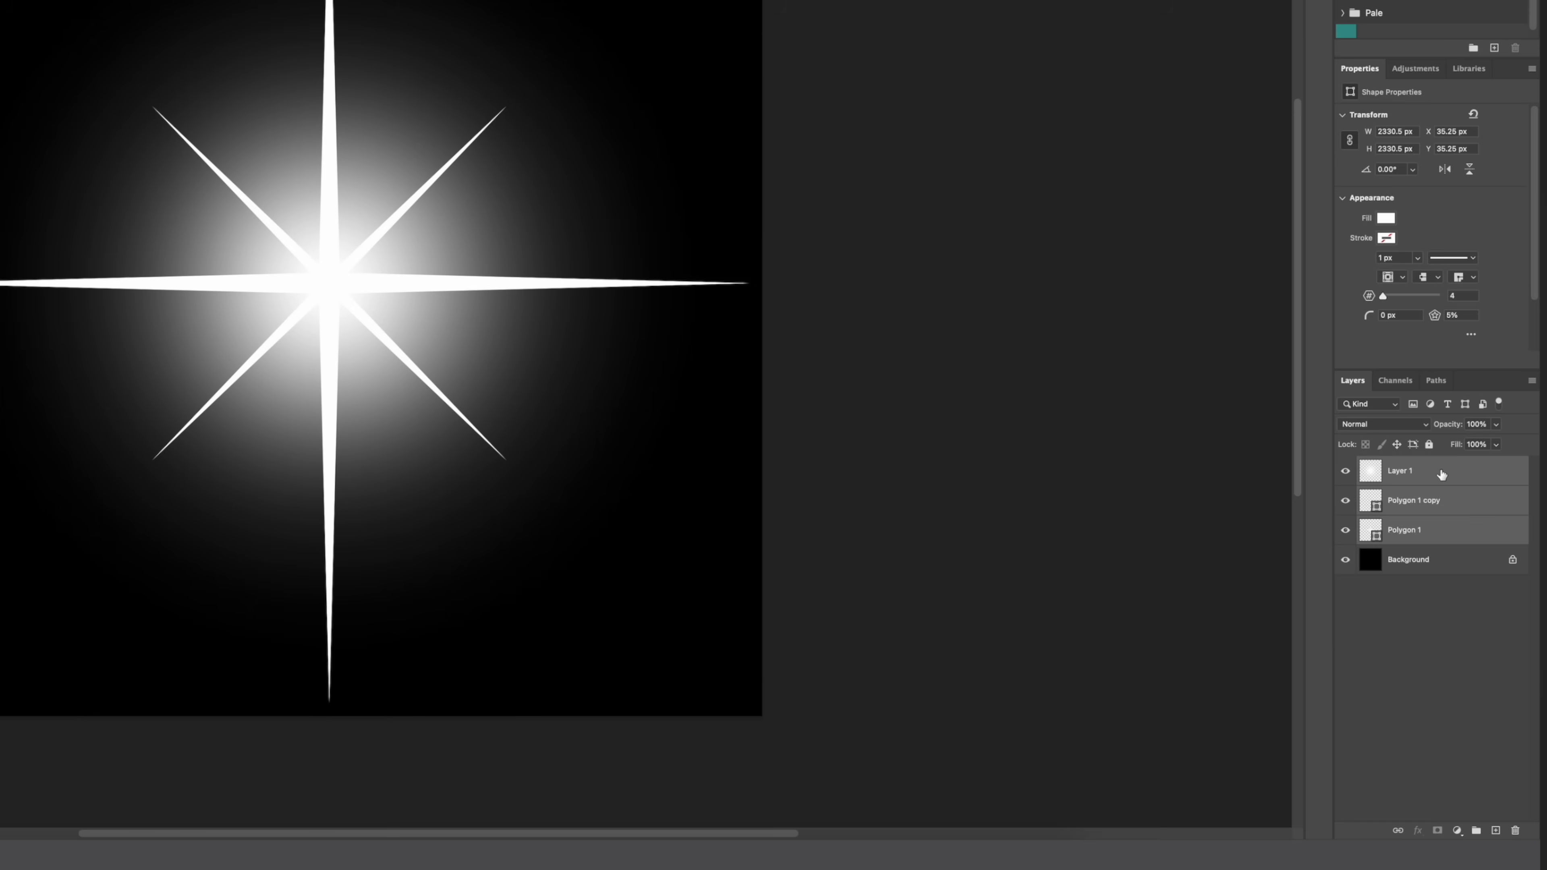
key("ctrl+g")
right_click(1422, 465)
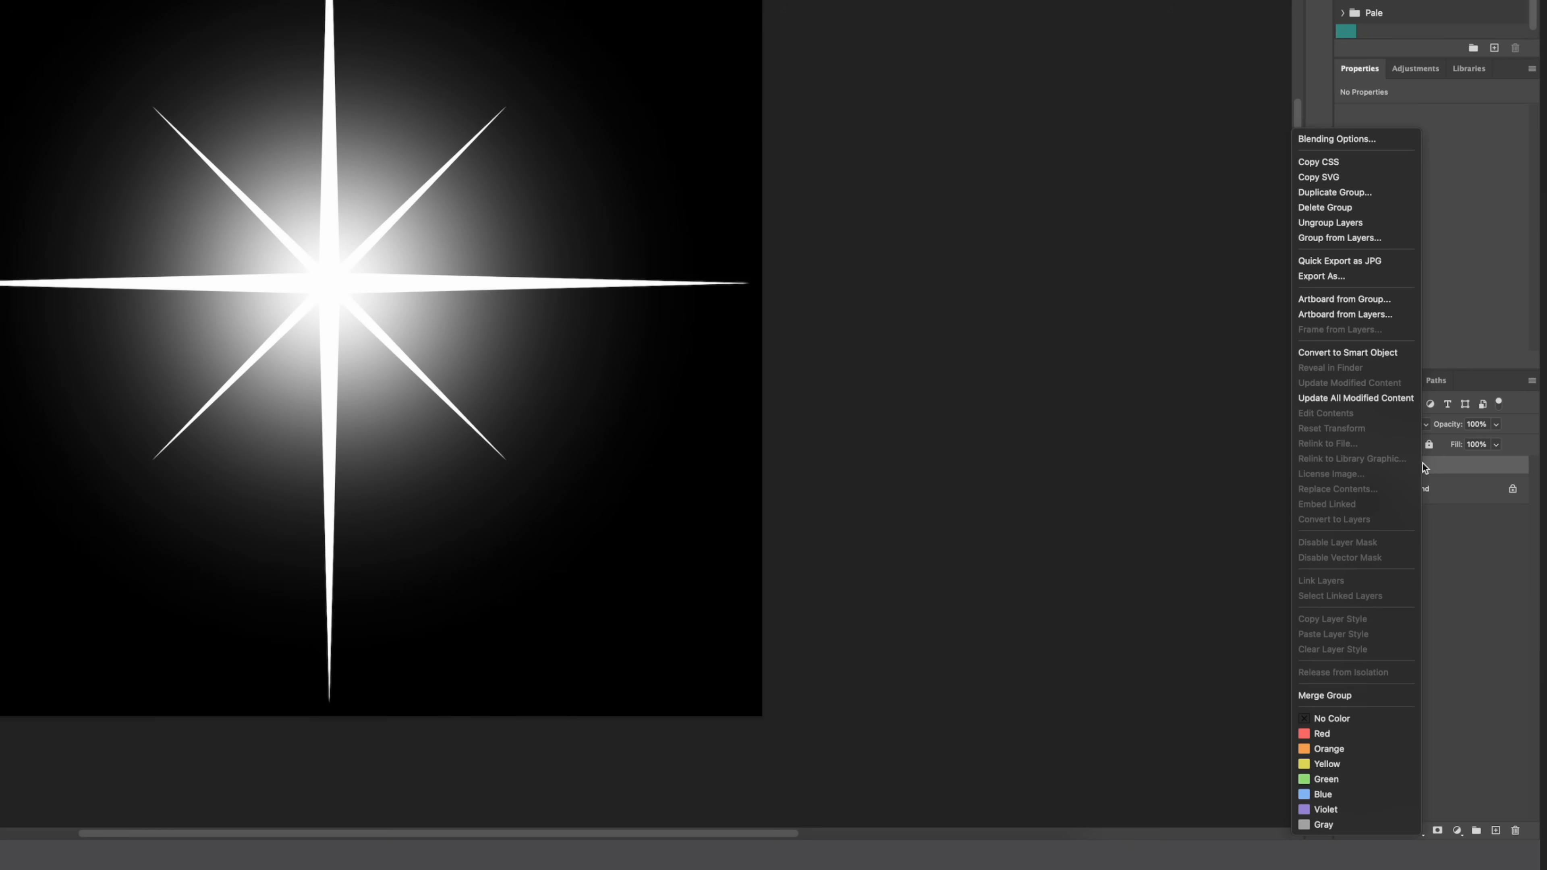
left_click(1365, 352)
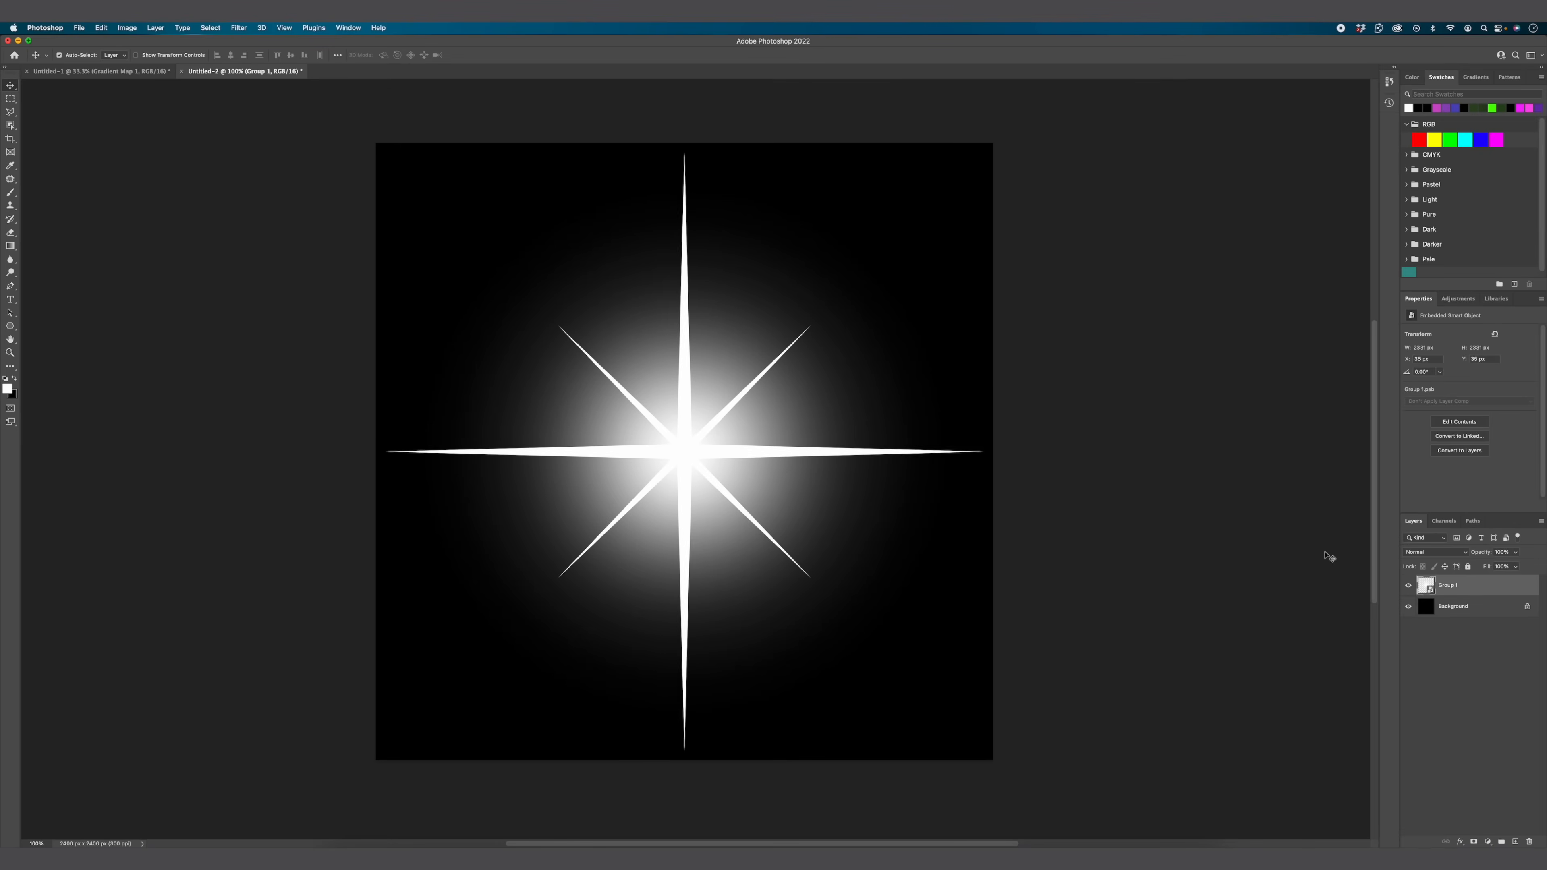
Step: Apply a Gaussian Blur to the star smart object, adjusting the radius until the rays look clearly softened
left_click(238, 27)
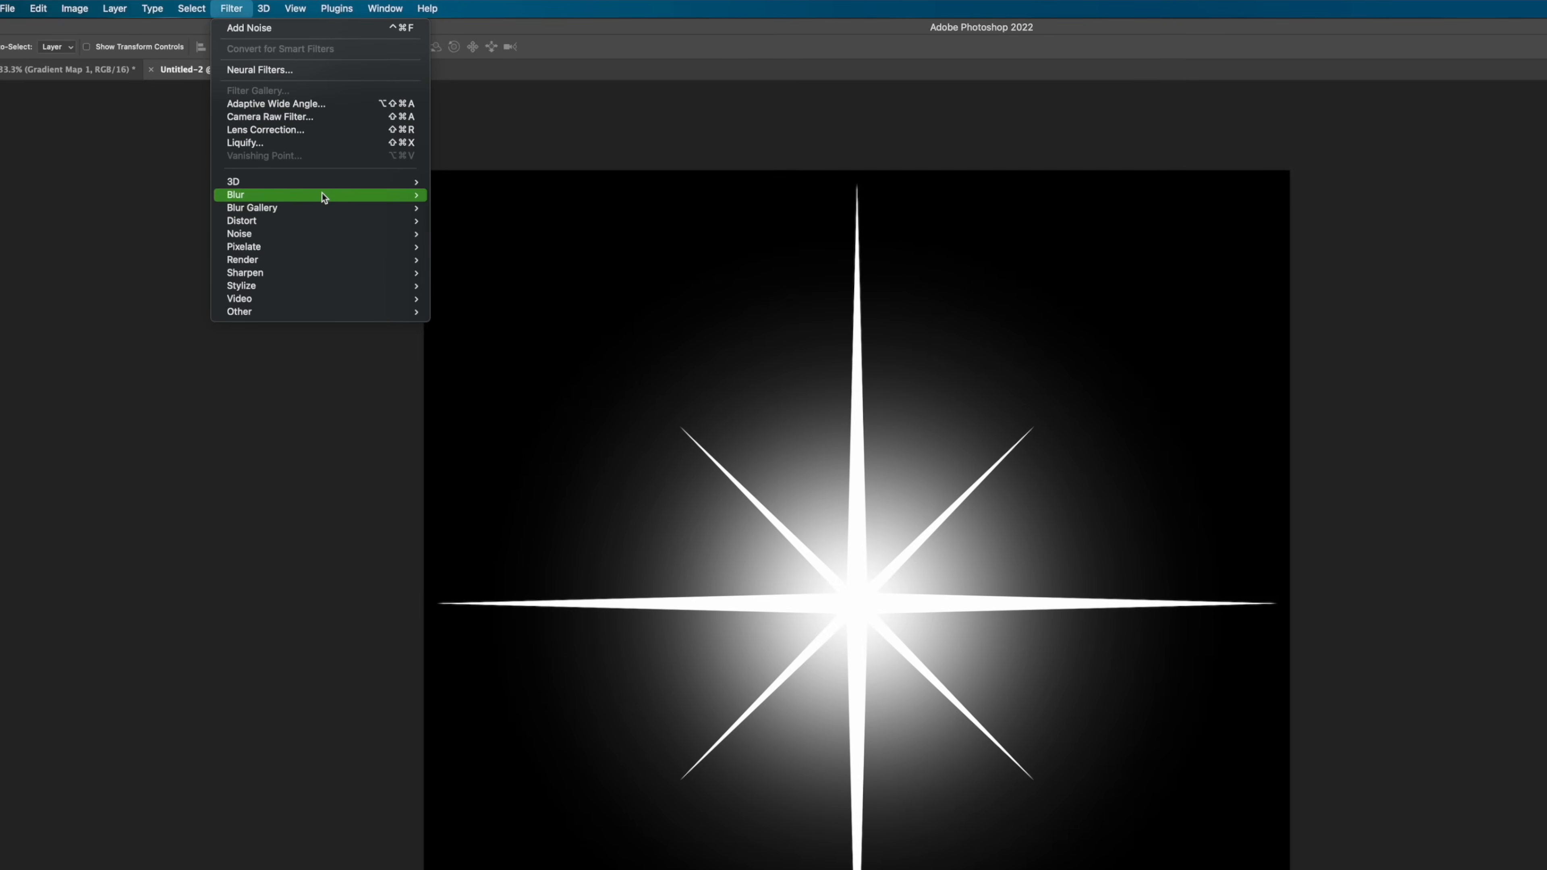
mouse_move(324, 196)
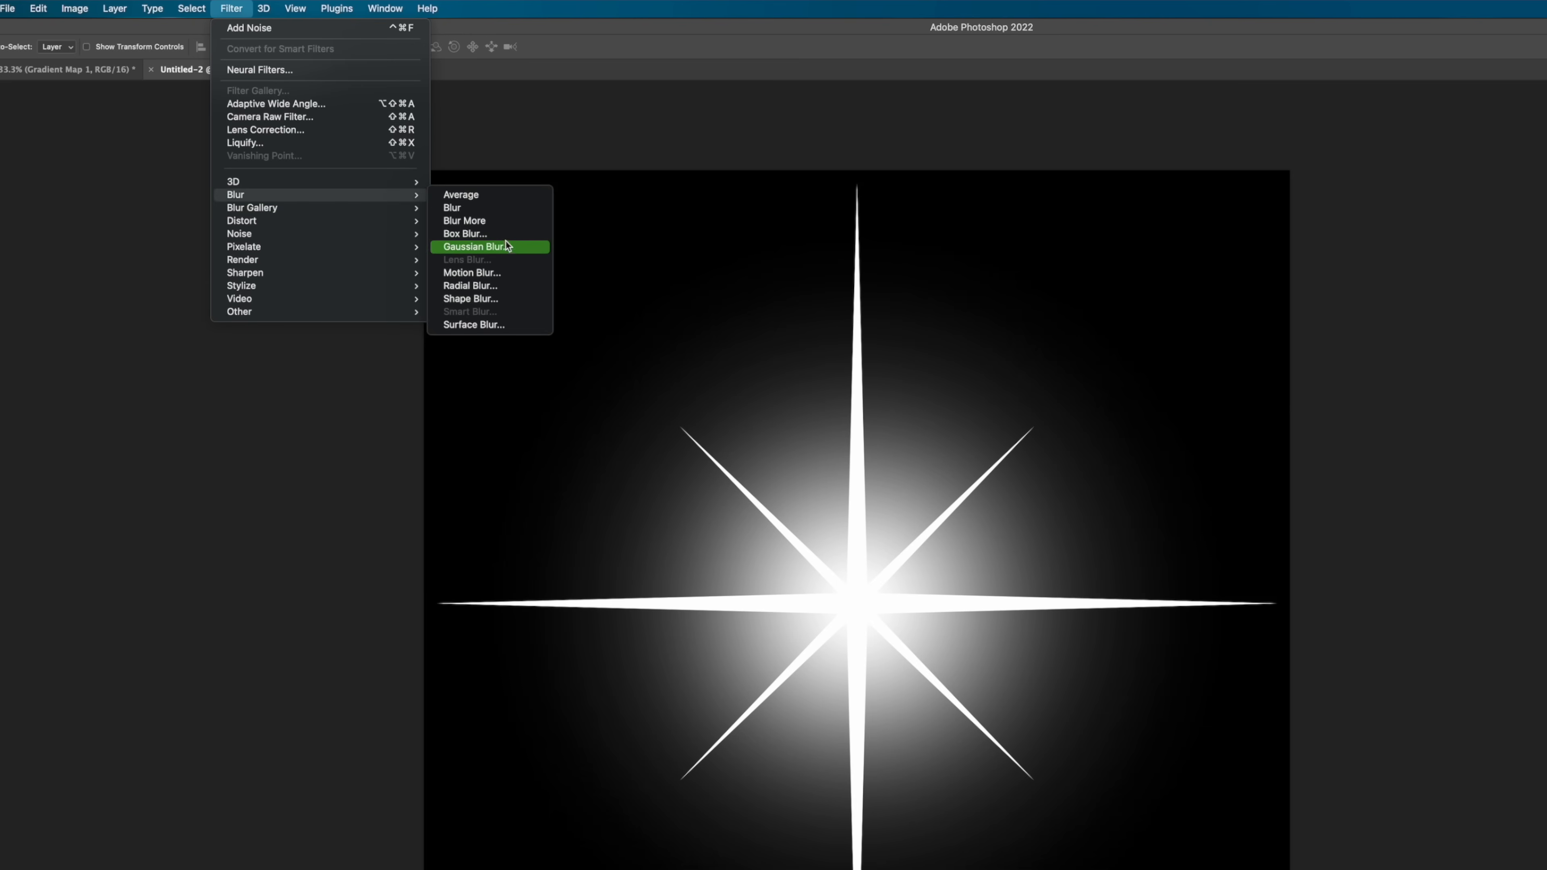
left_click(477, 246)
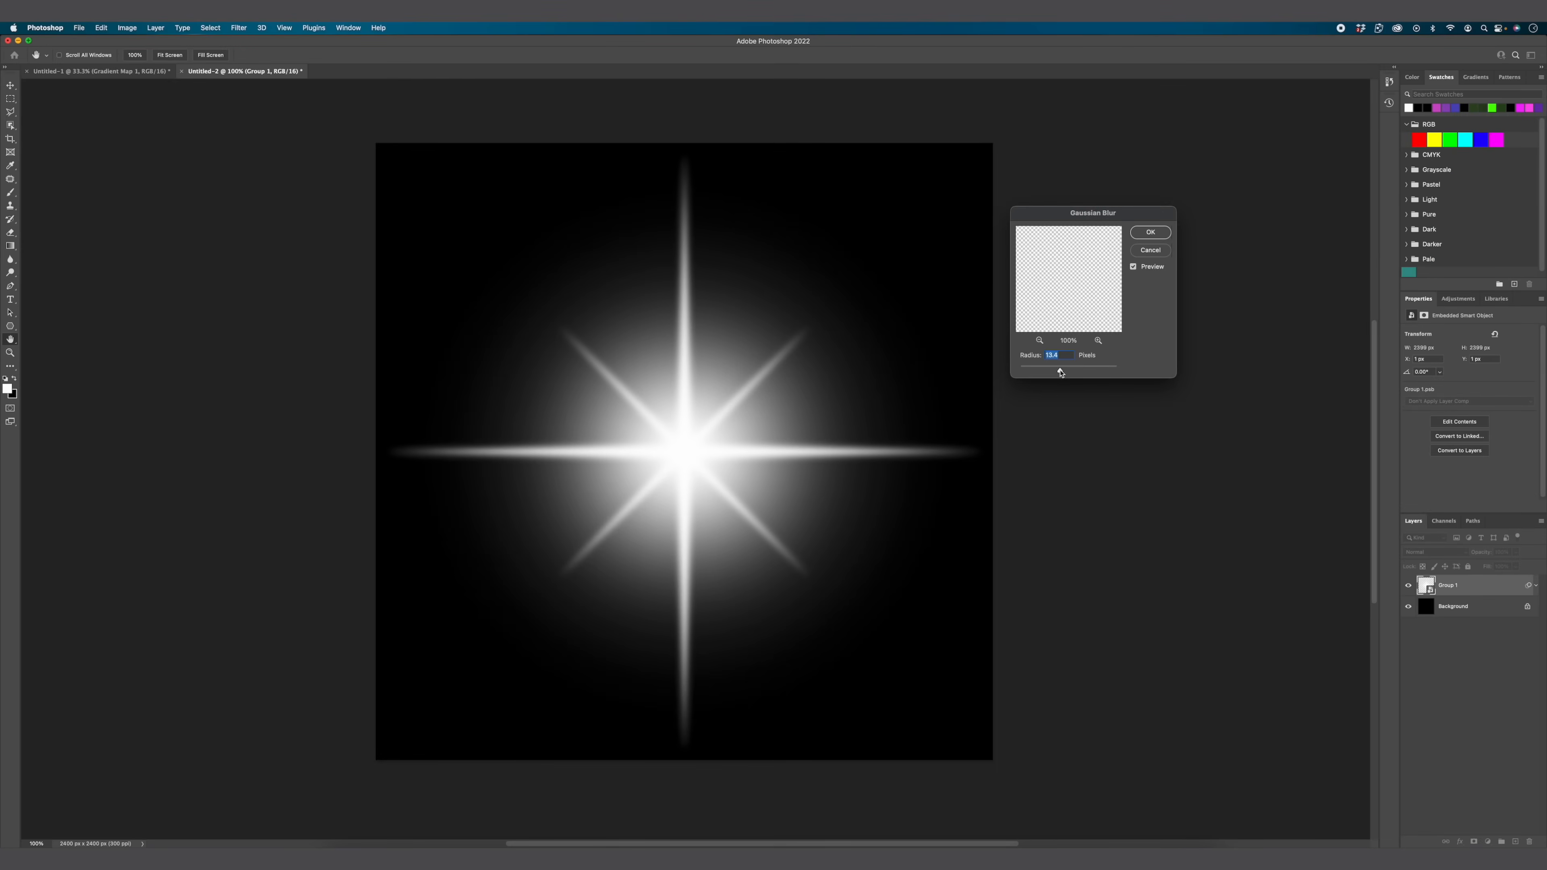
left_click_drag(1060, 370, 1045, 369)
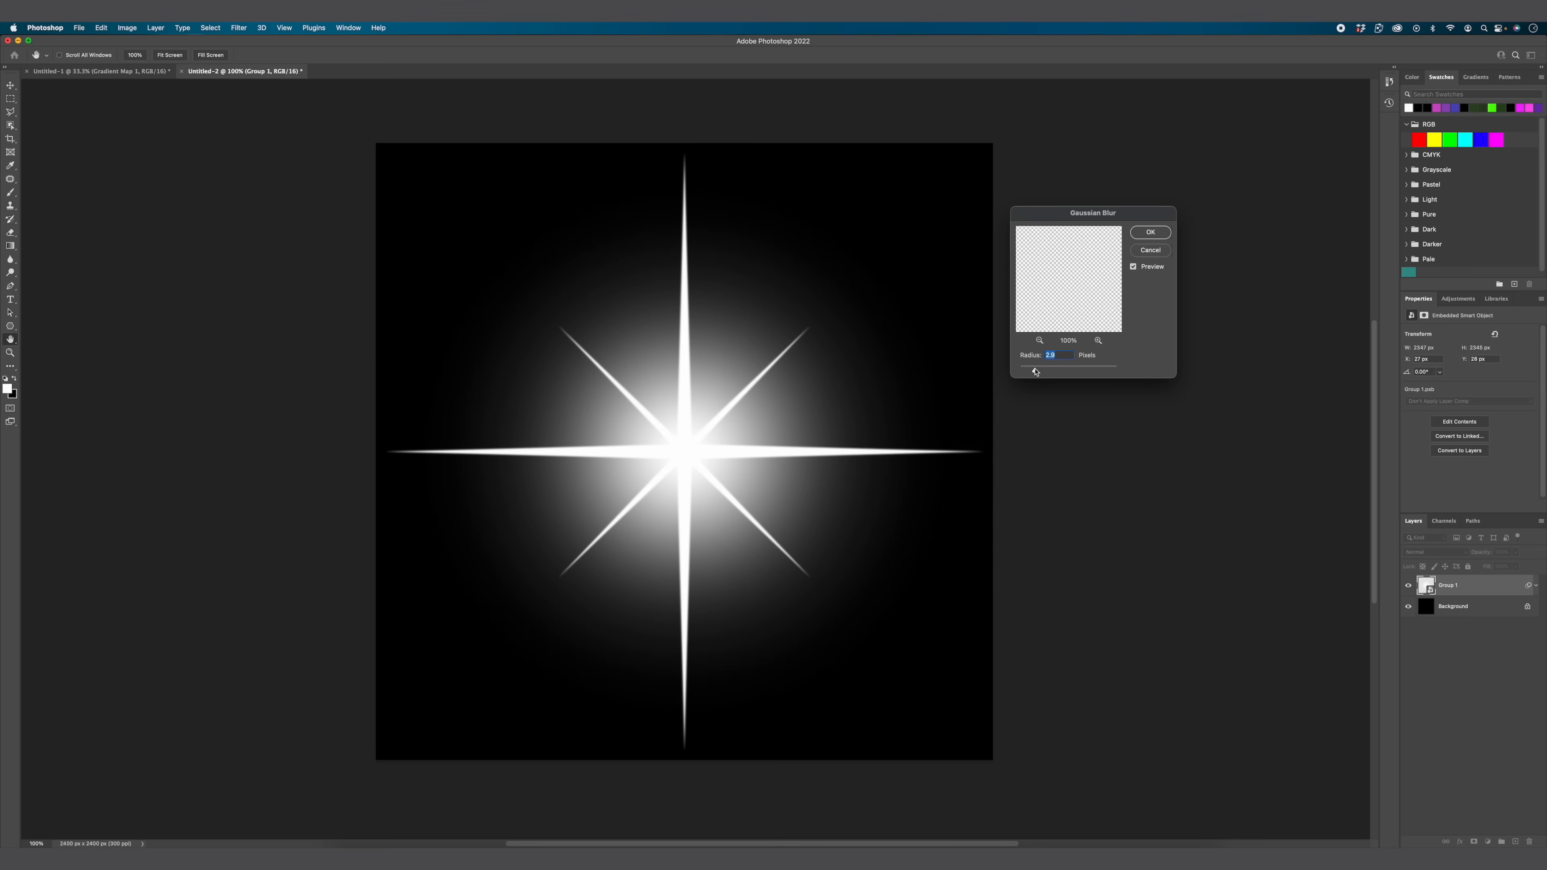
left_click_drag(1035, 370, 1074, 370)
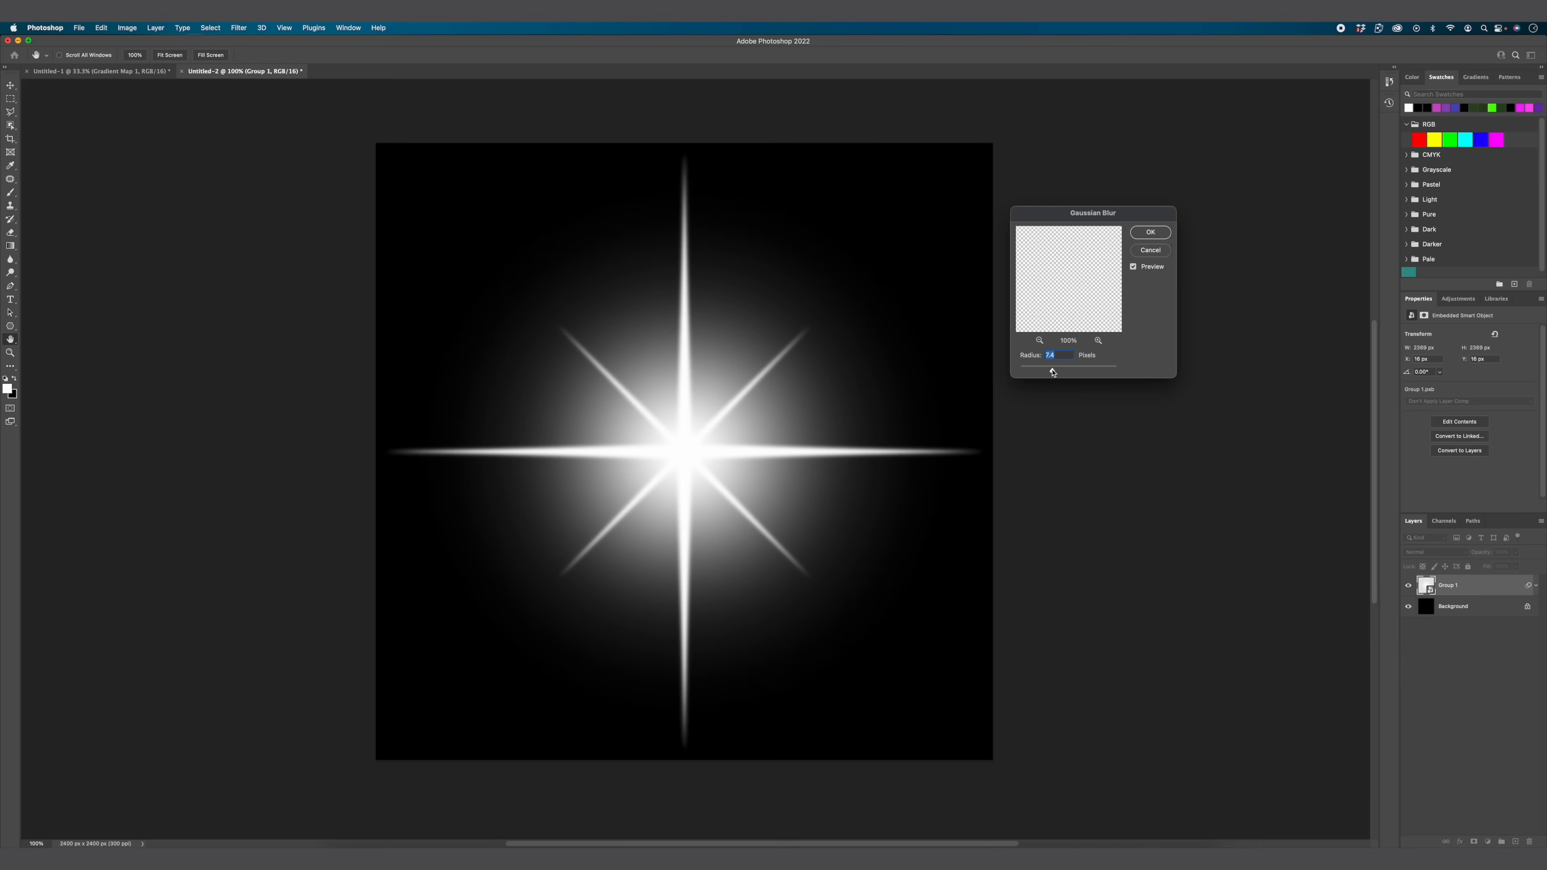
left_click_drag(1057, 372, 1060, 372)
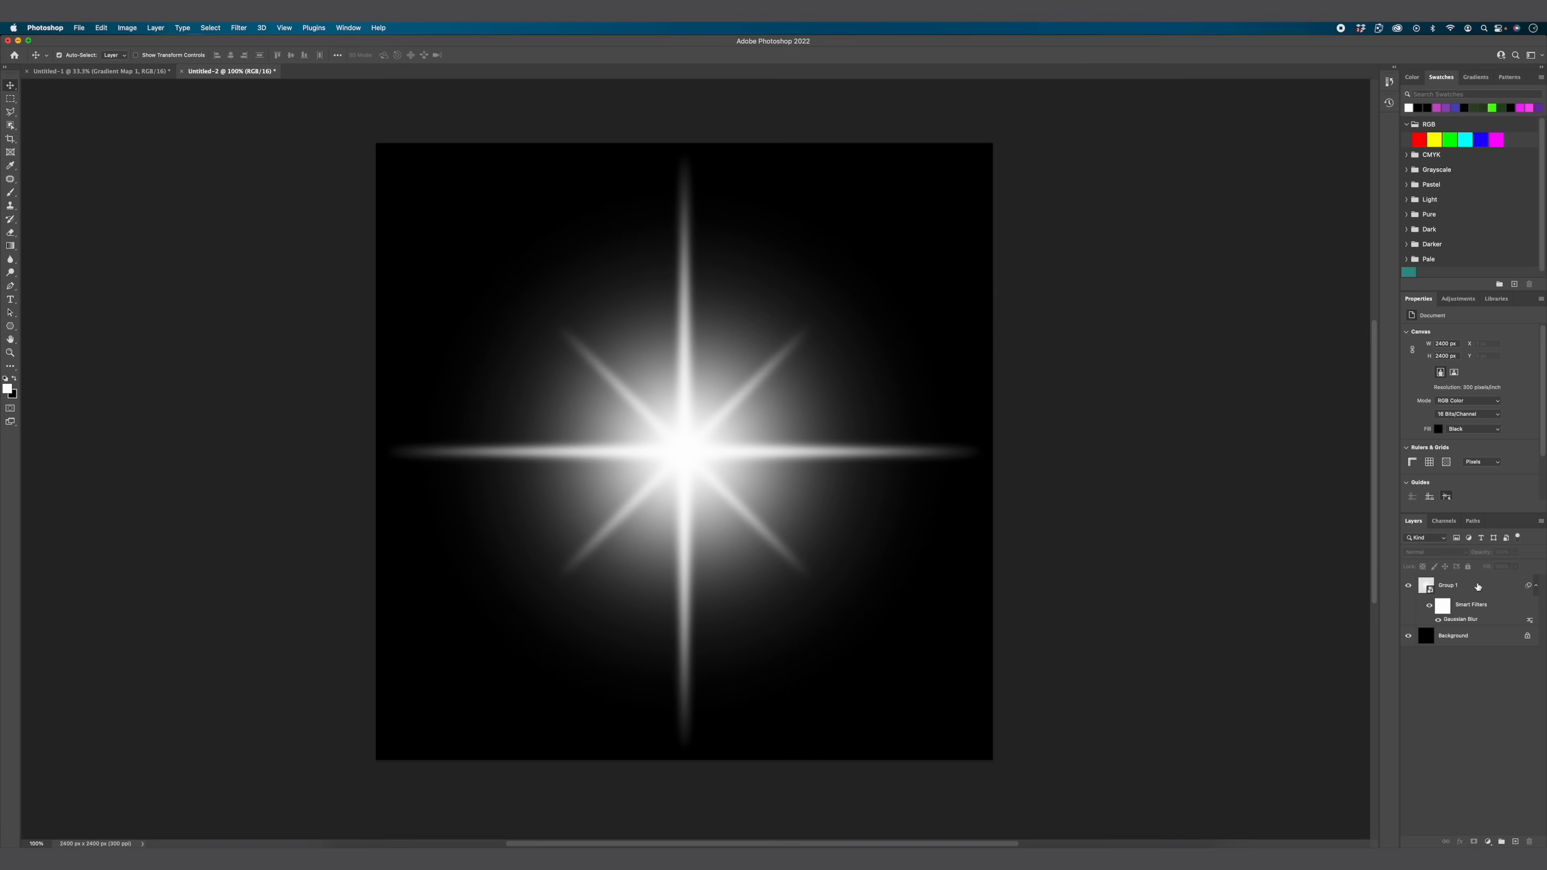
Step: Add an Outer Glow effect to the star smart object with the wavy descending contour preset
double_click(1477, 586)
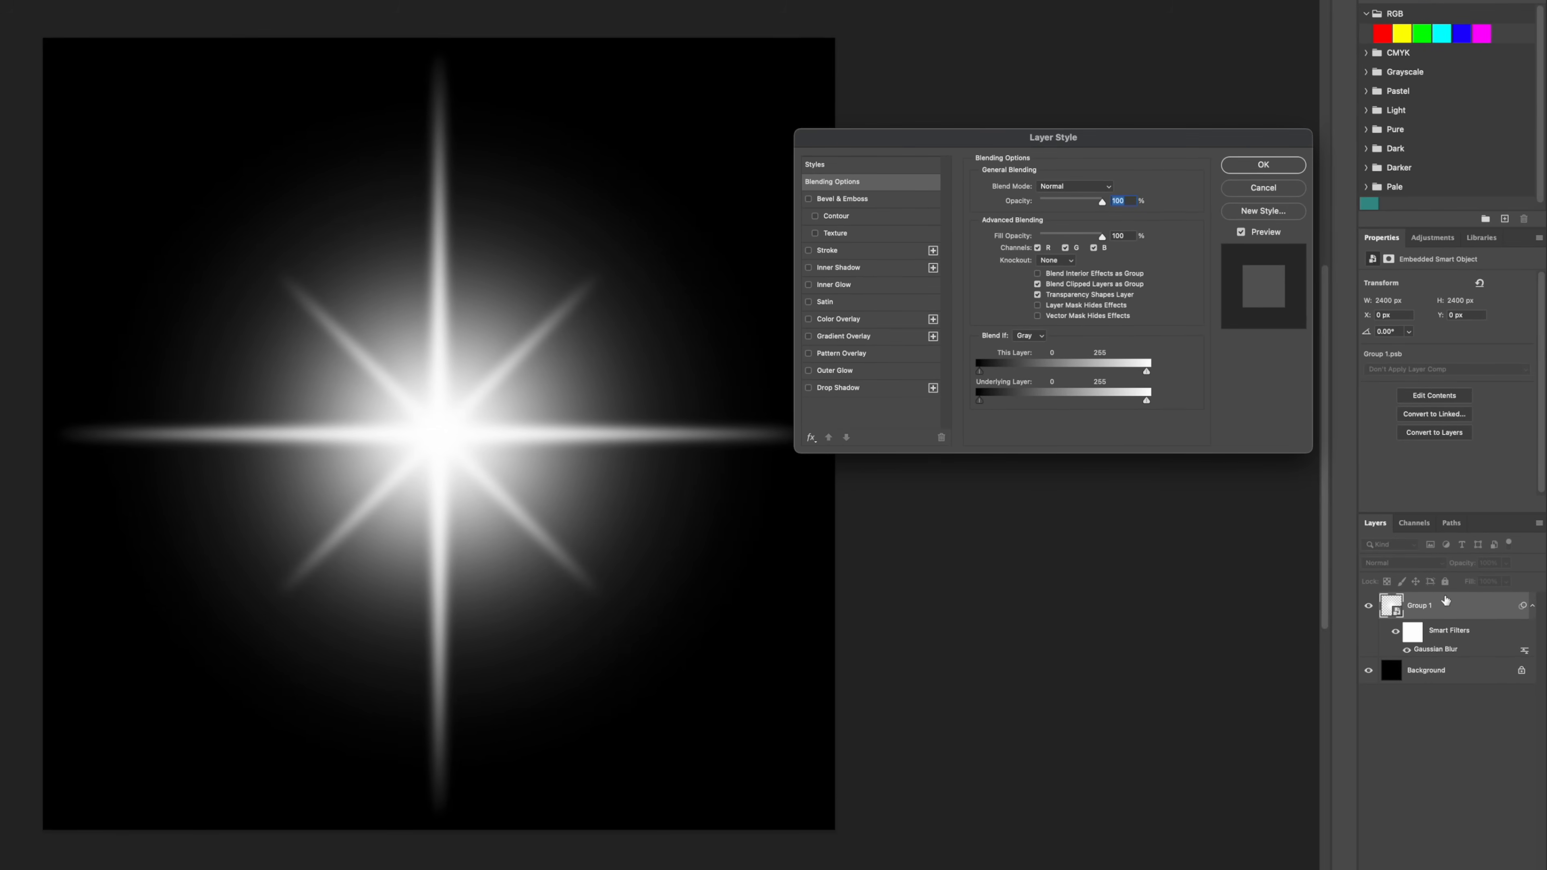
left_click(864, 371)
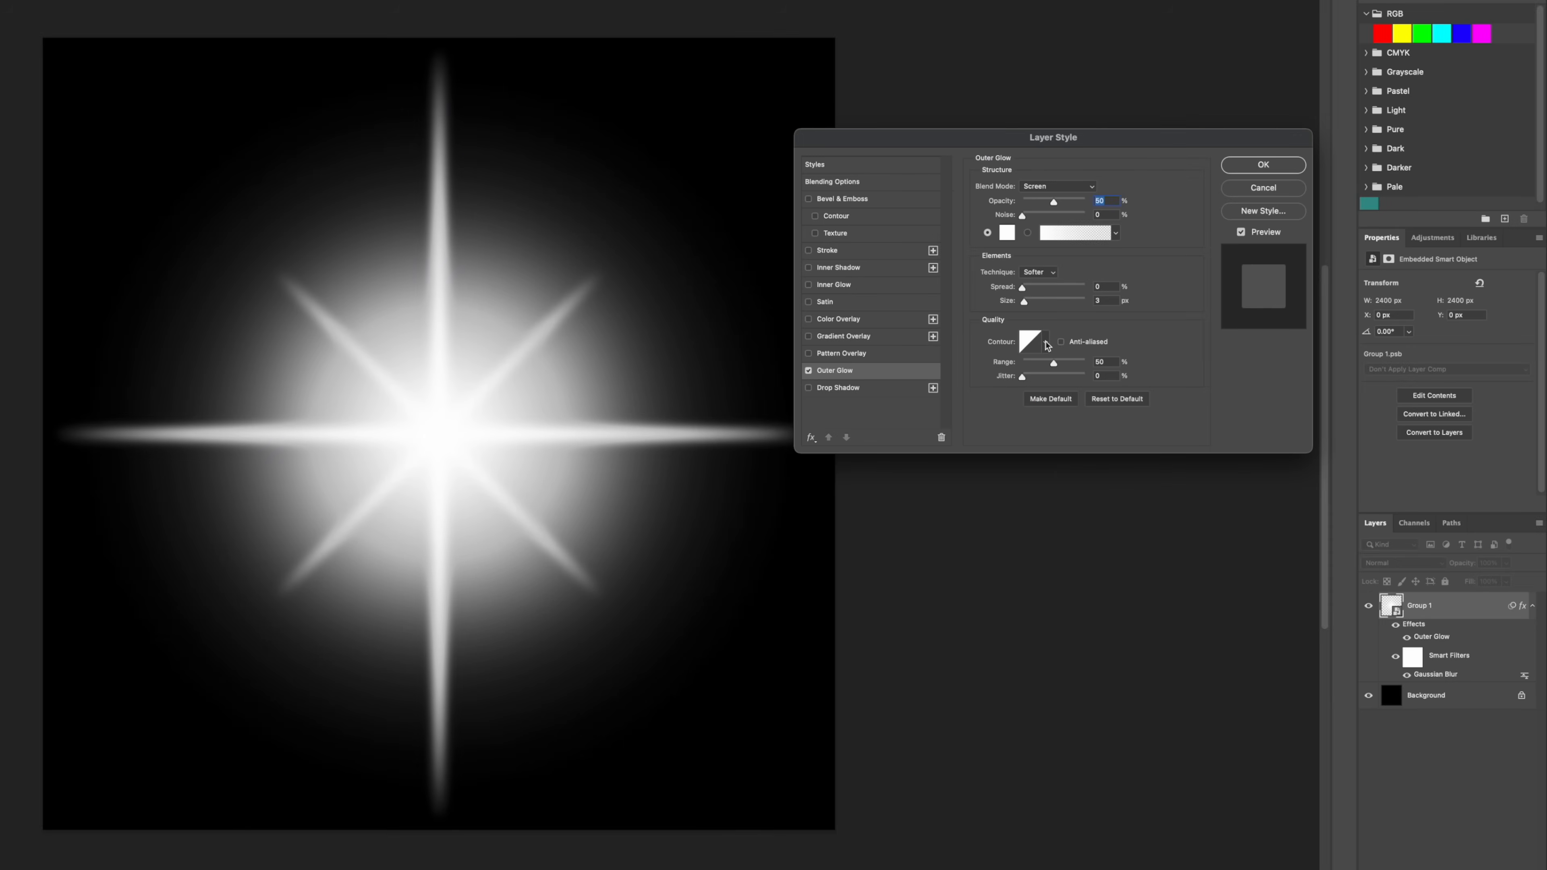
left_click(1045, 343)
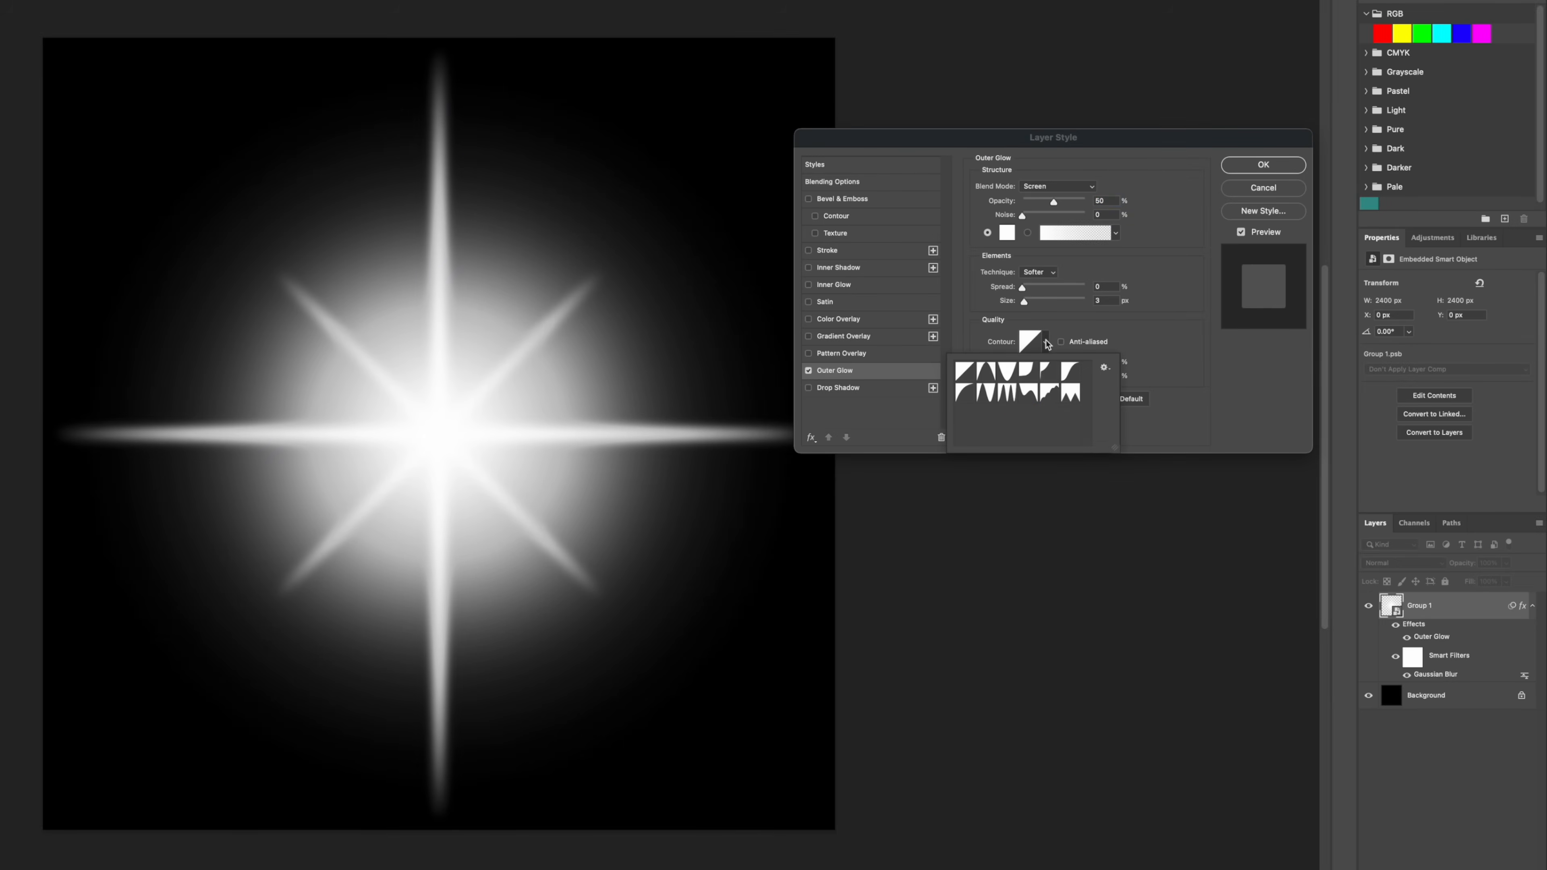
left_click(1028, 395)
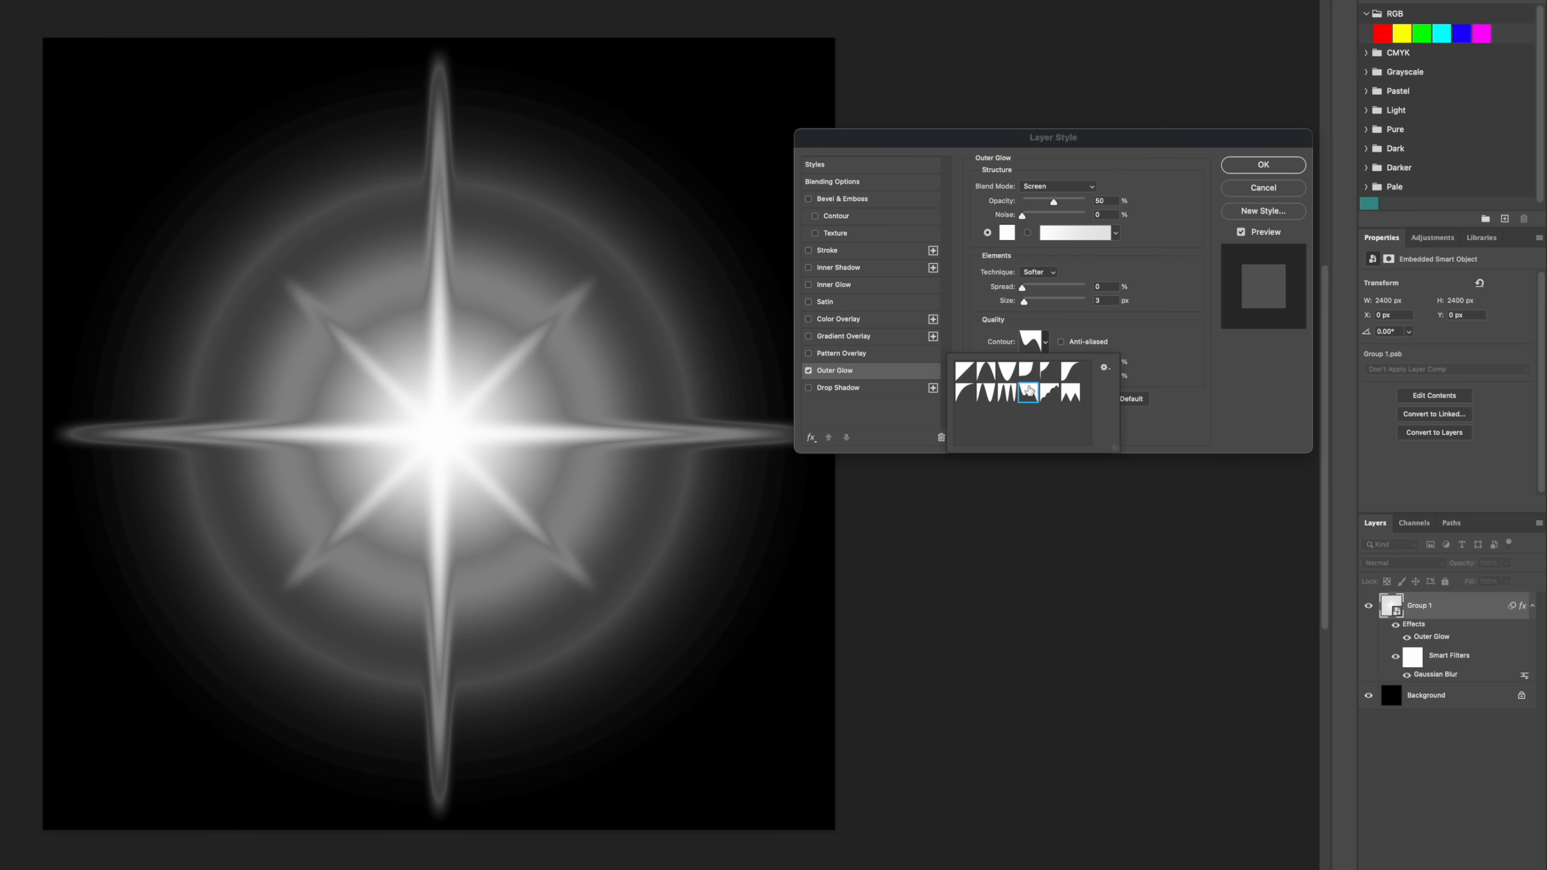
left_click(1162, 326)
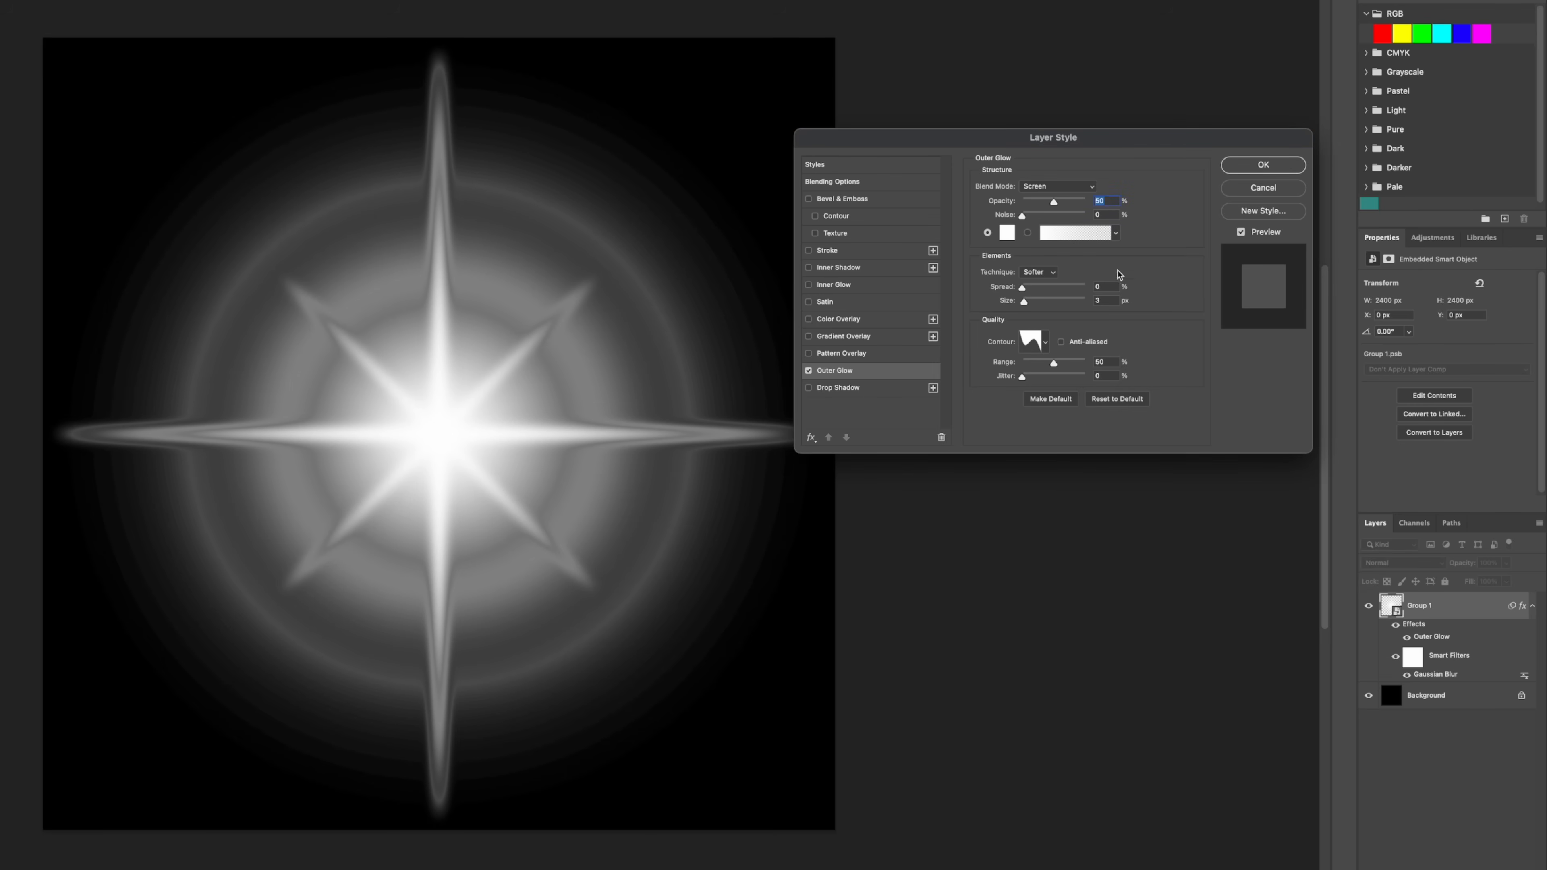
Step: Lower the outer glow's opacity to about 15%, set its color to purple #b343dc and apply the layer style
left_click_drag(1050, 201, 1036, 203)
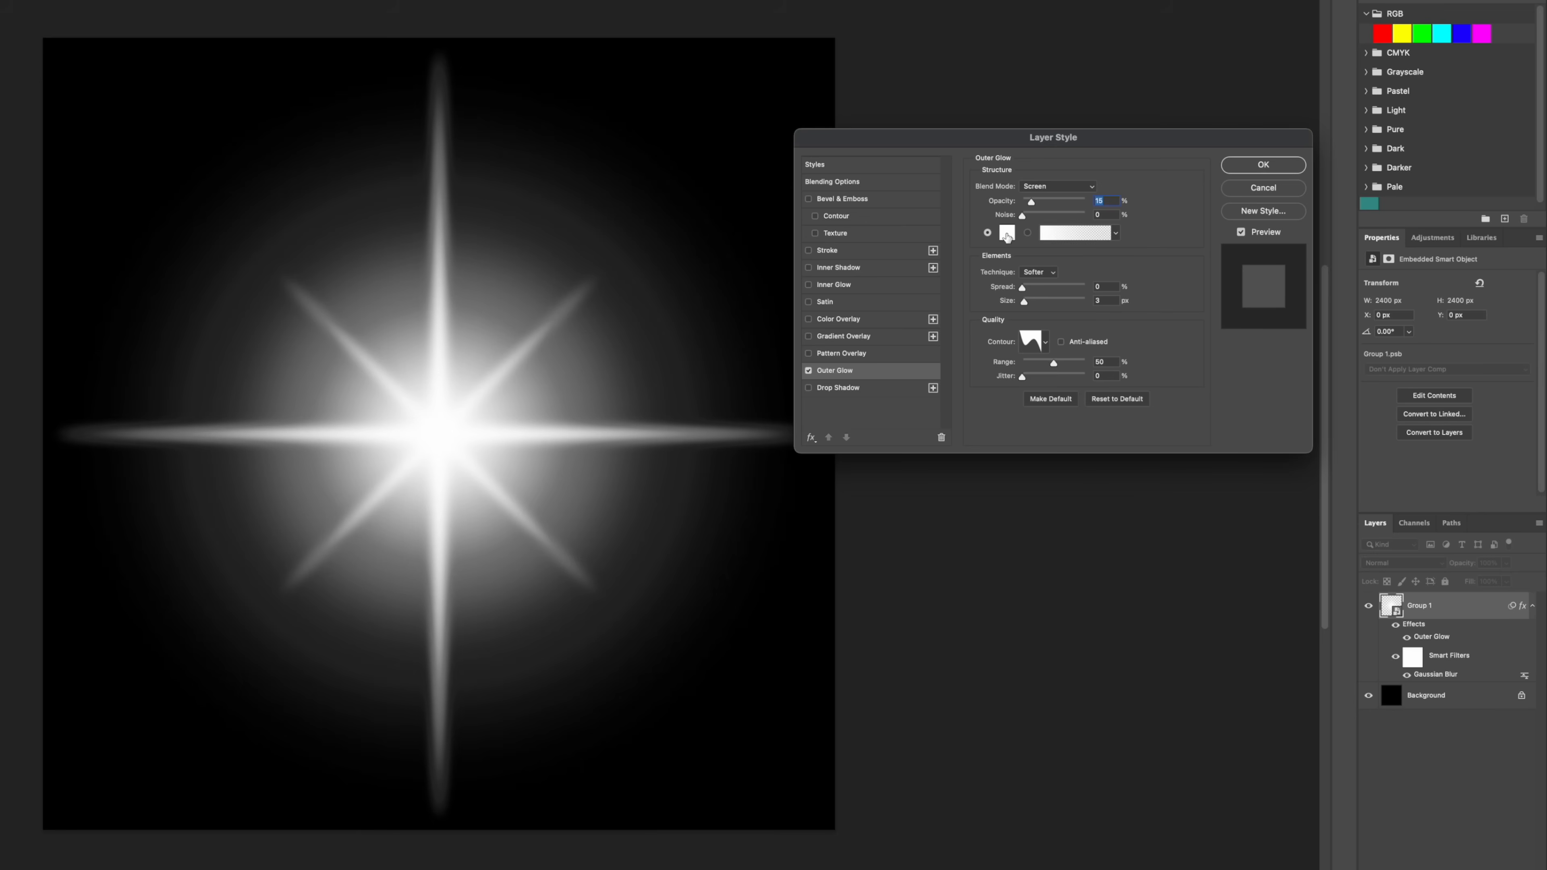
left_click(1006, 236)
left_click(1089, 362)
mouse_move(1090, 361)
left_mouse_down()
mouse_move(1089, 243)
mouse_move(1030, 232)
left_mouse_up()
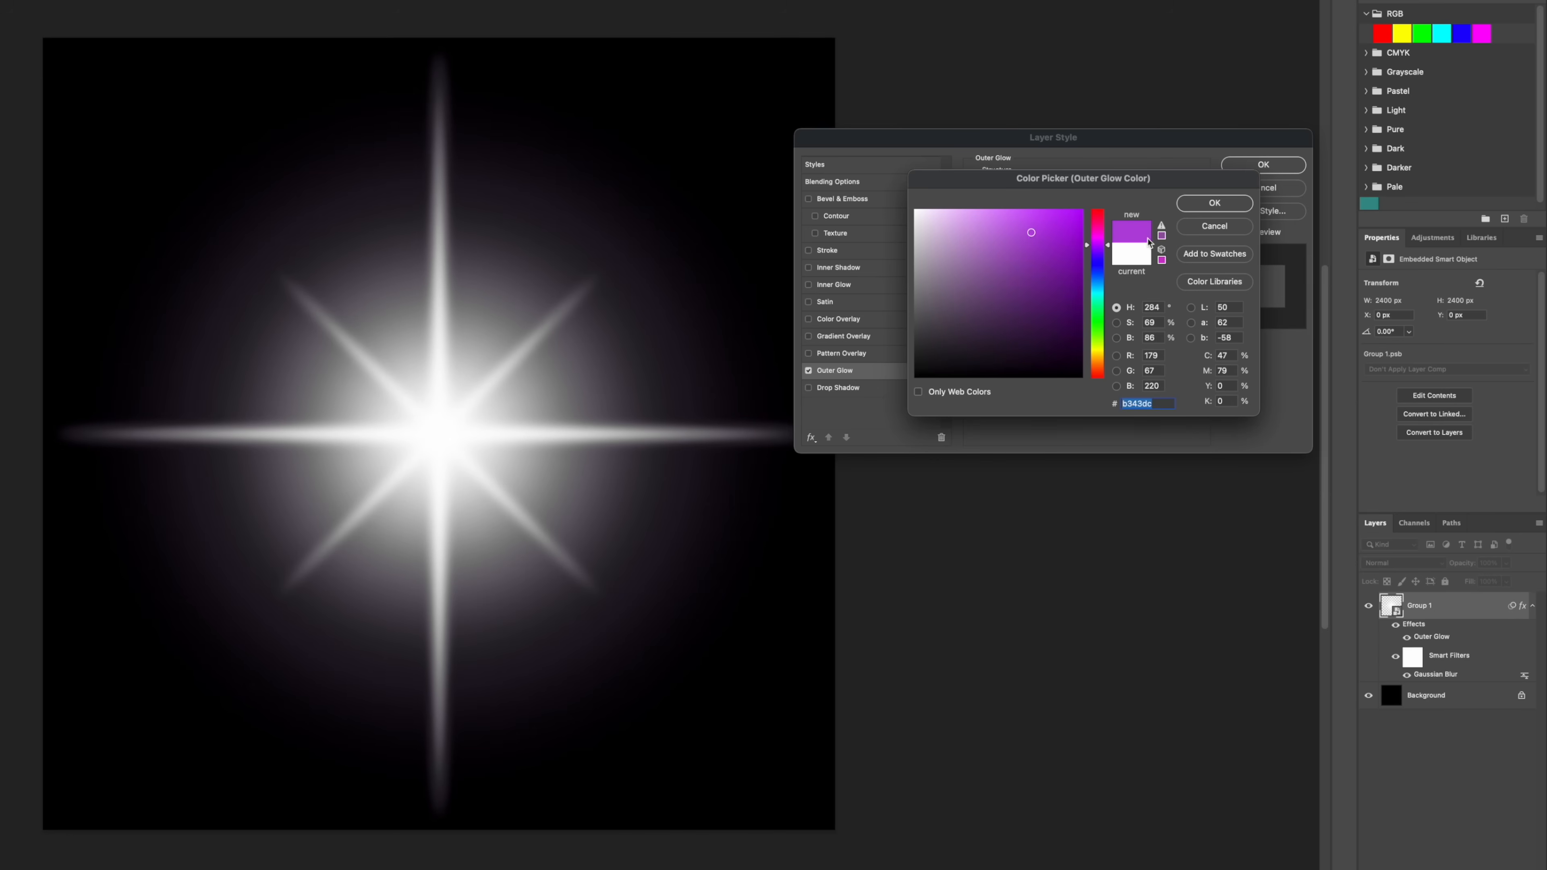
left_click(1236, 206)
left_click(1243, 164)
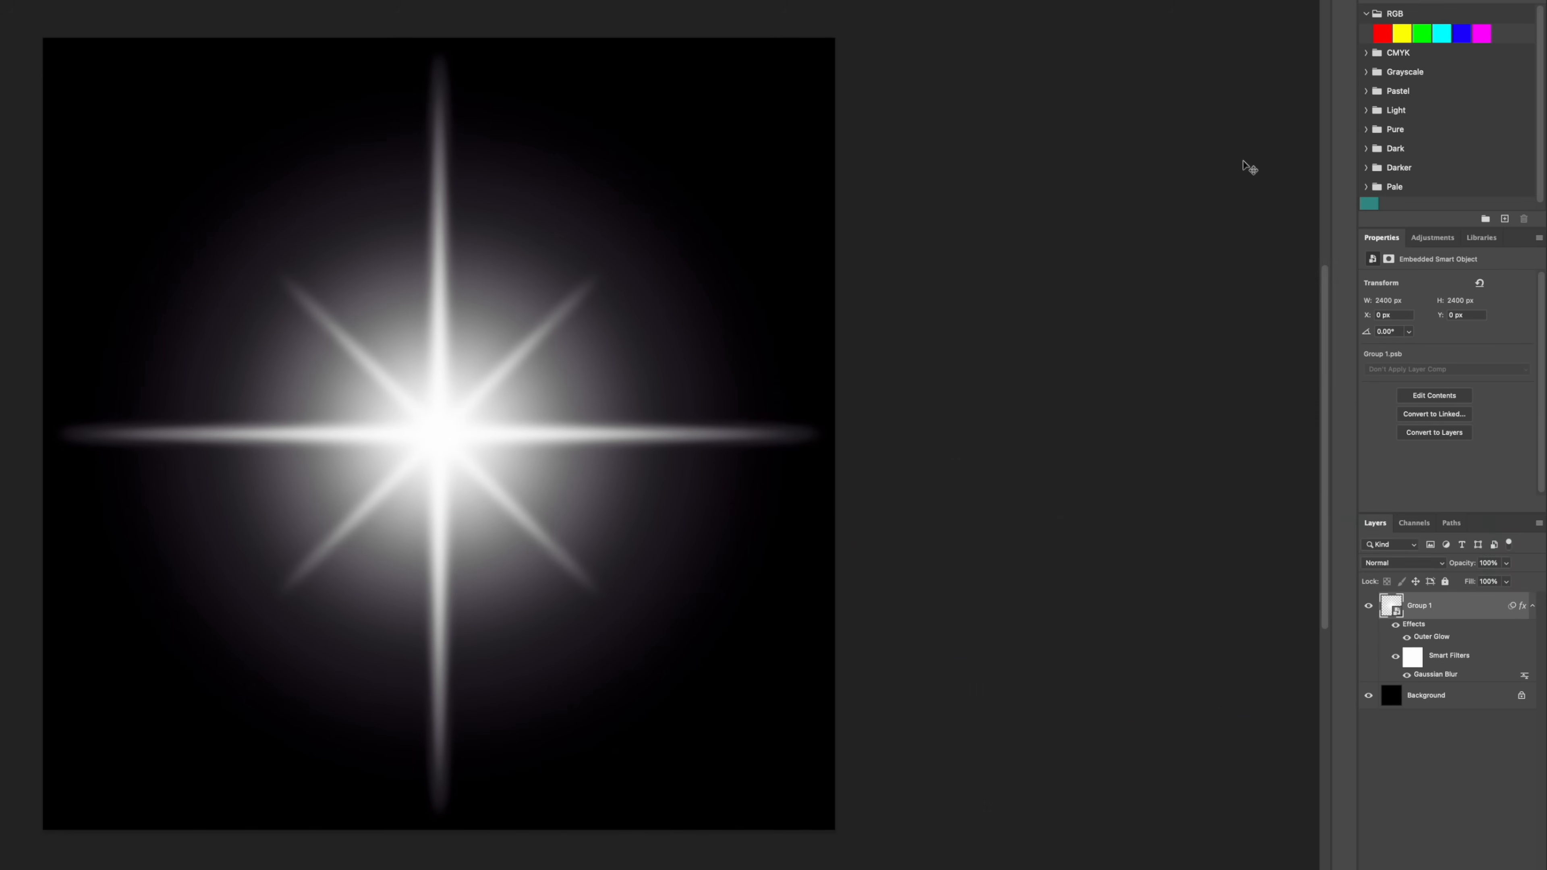